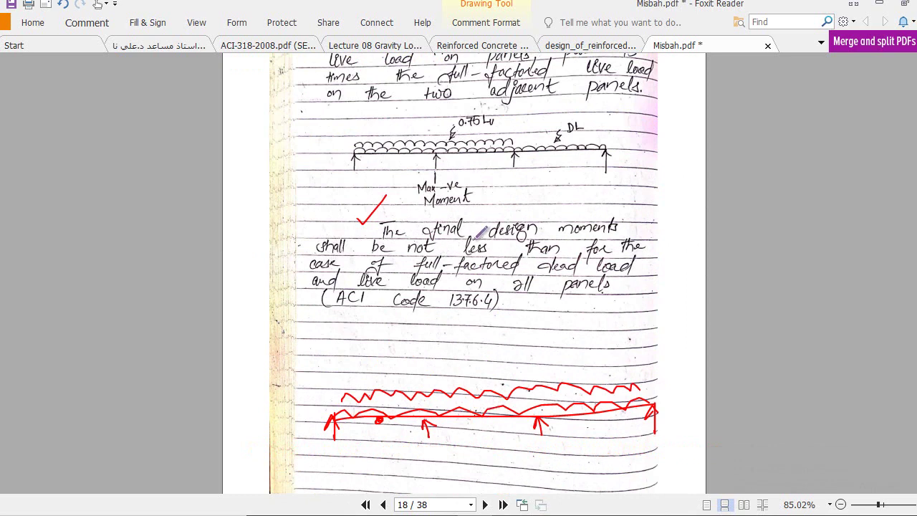
Switch to the EFM sheet2 workbook in Excel and open its IS BMD P1 sheet.
scroll(489, 230, down, 10)
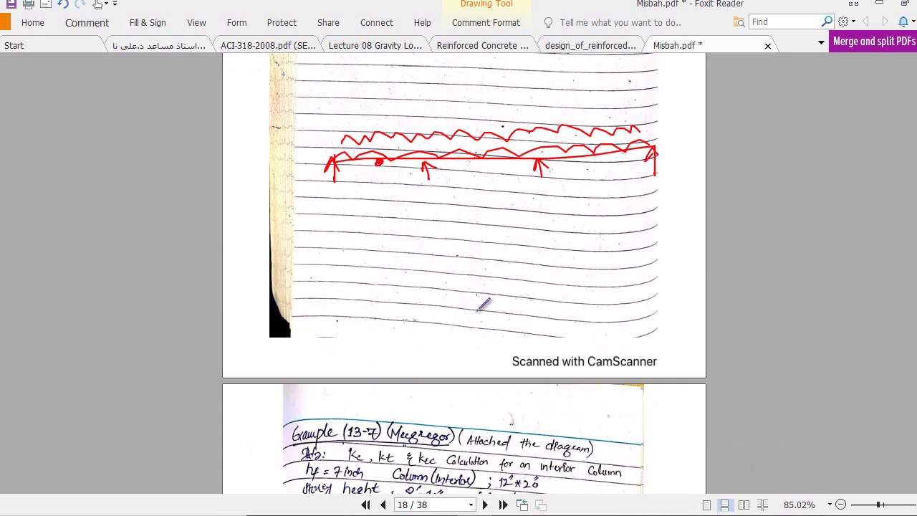
scroll(480, 305, down, 1)
scroll(486, 258, up, 11)
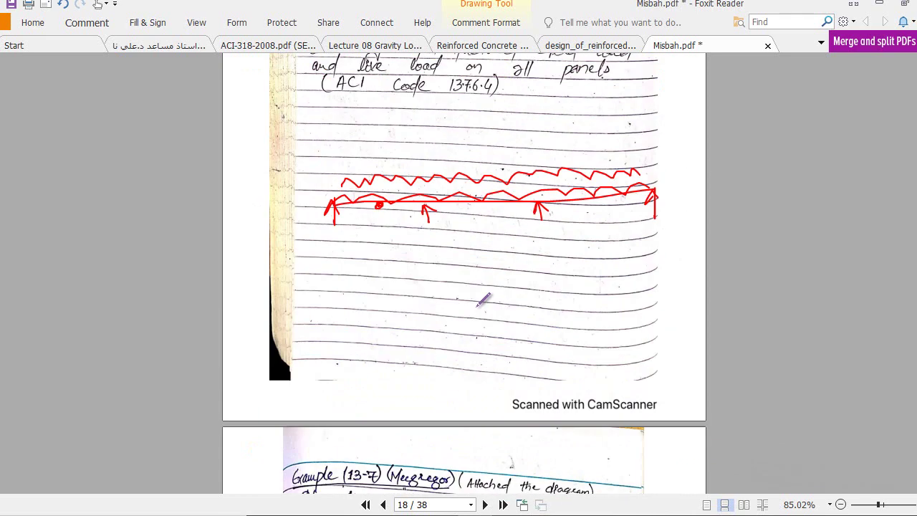
click(879, 4)
click(860, 5)
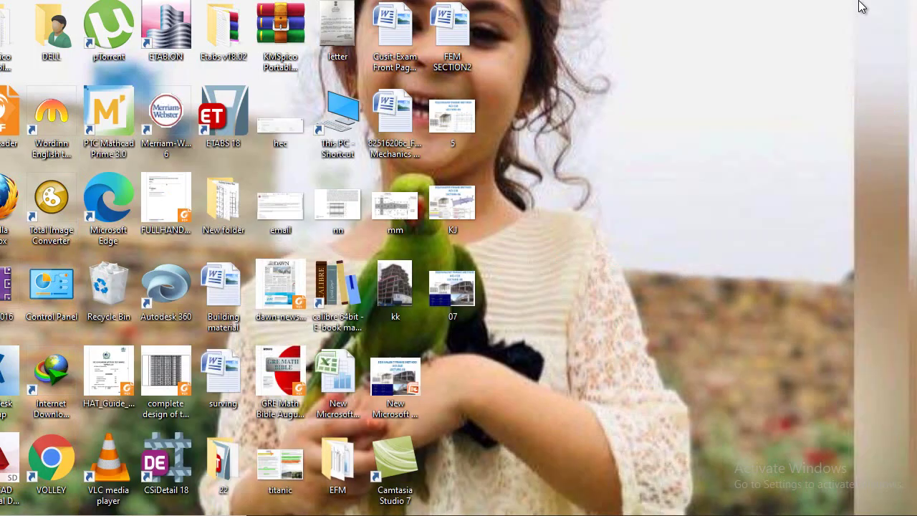
click(375, 512)
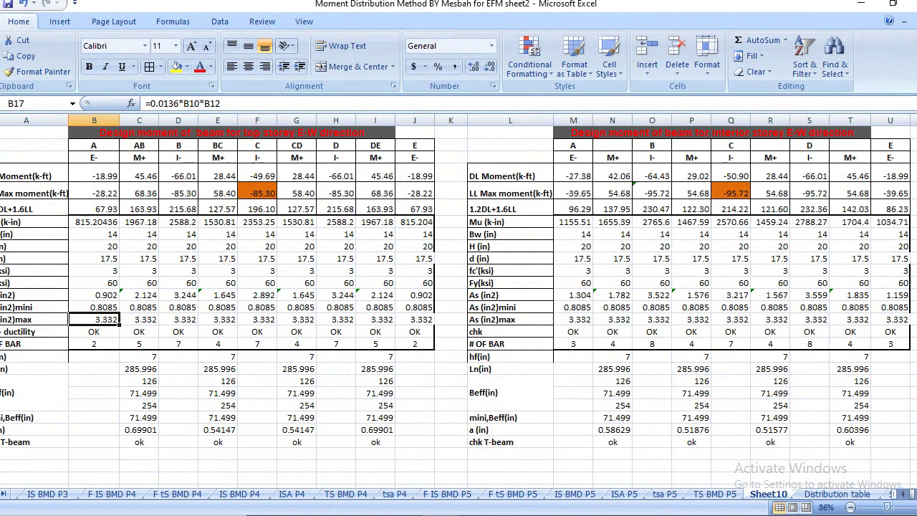
click(41, 494)
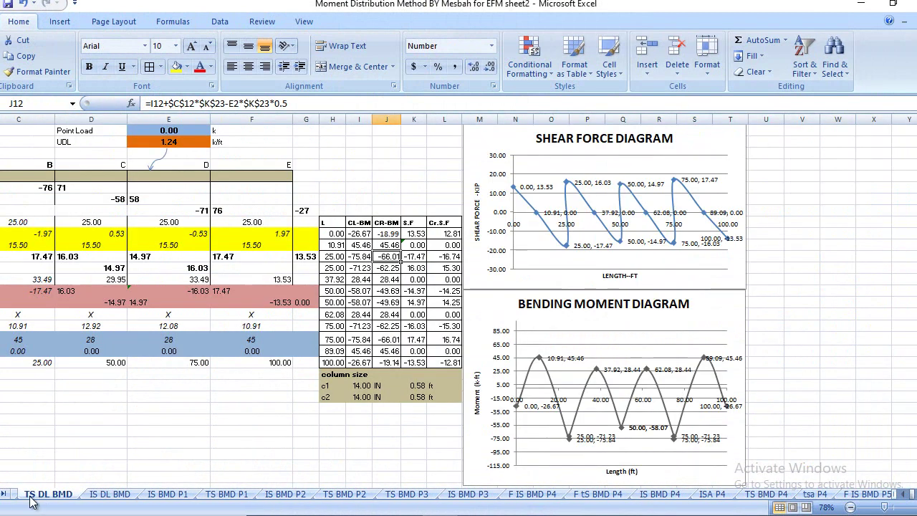
click(3, 495)
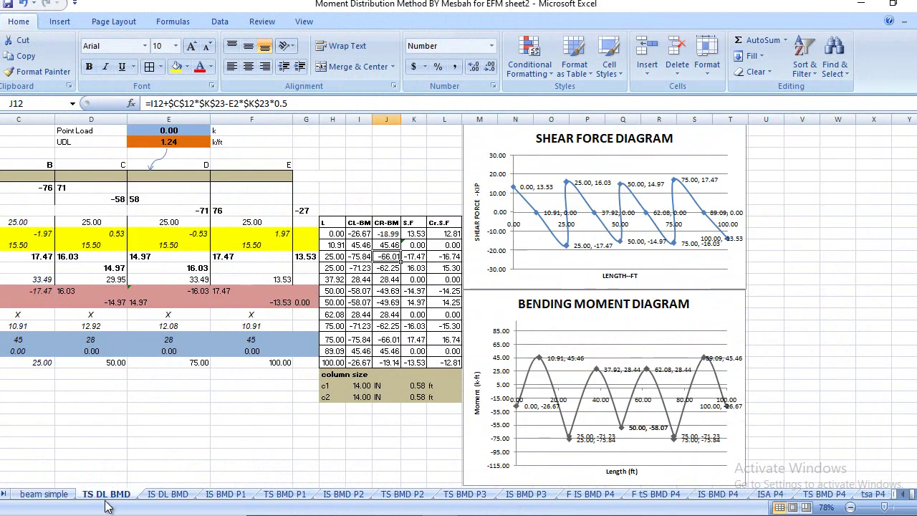
click(225, 494)
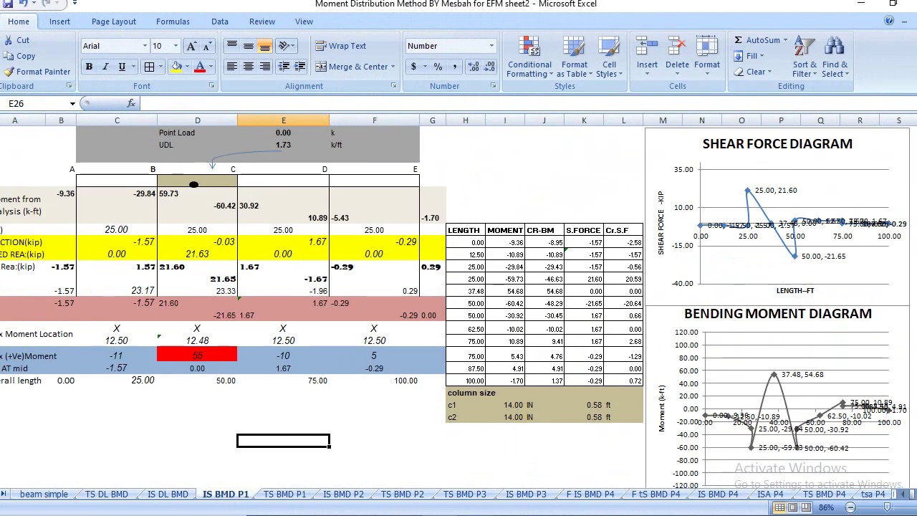
In Foxit's Lecture 08 PDF, page 37, tick "For all other load effects", dot the three loaded spans and circle the fully loaded frame in red.
key(alt+Tab)
click(366, 47)
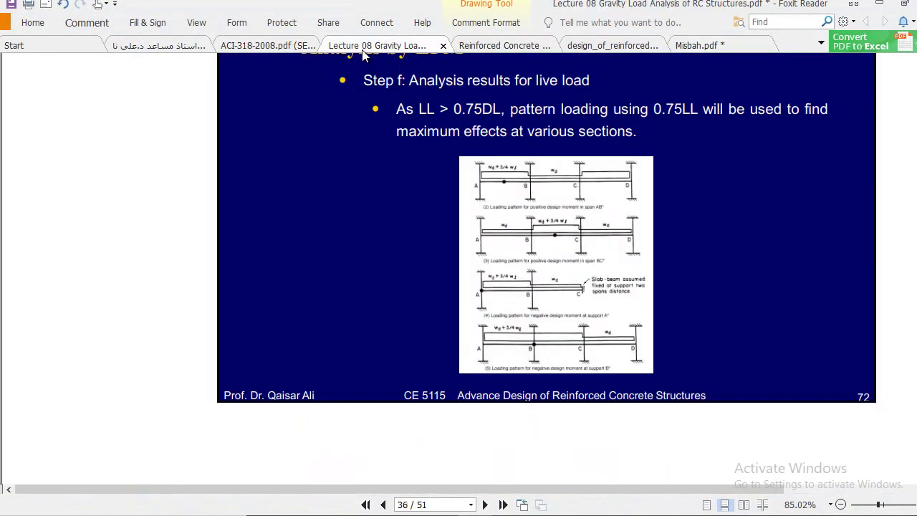
scroll(542, 308, down, 10)
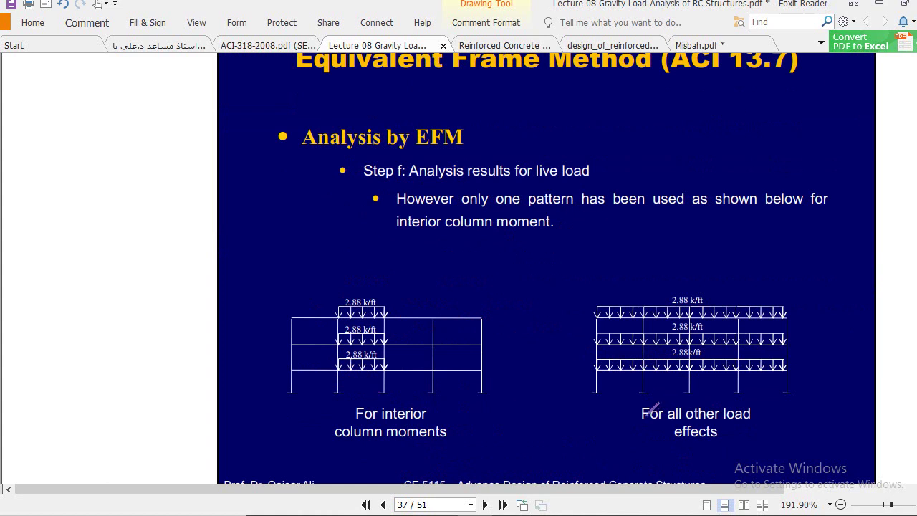
drag(627, 413, 648, 406)
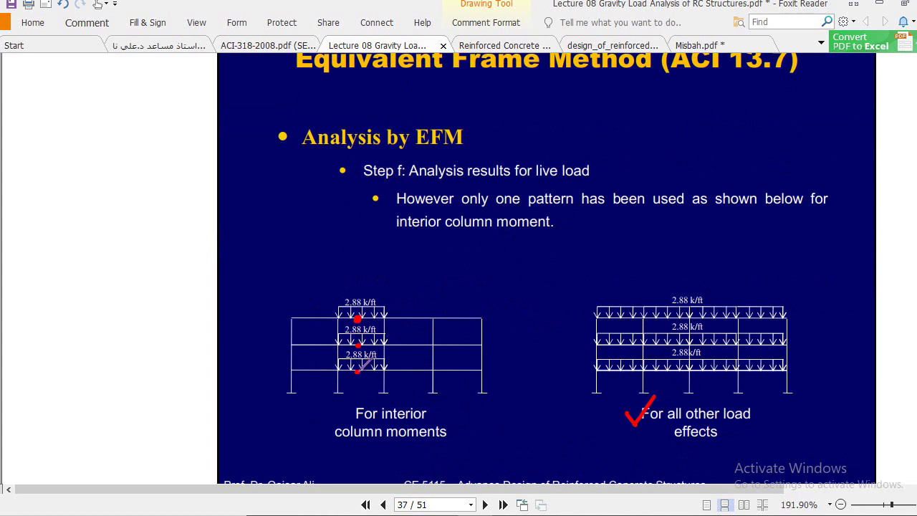
mouse_move(582, 287)
mouse_down()
mouse_move(576, 385)
mouse_move(652, 267)
mouse_move(814, 274)
mouse_move(819, 406)
mouse_move(662, 454)
mouse_move(588, 409)
mouse_move(583, 378)
mouse_up()
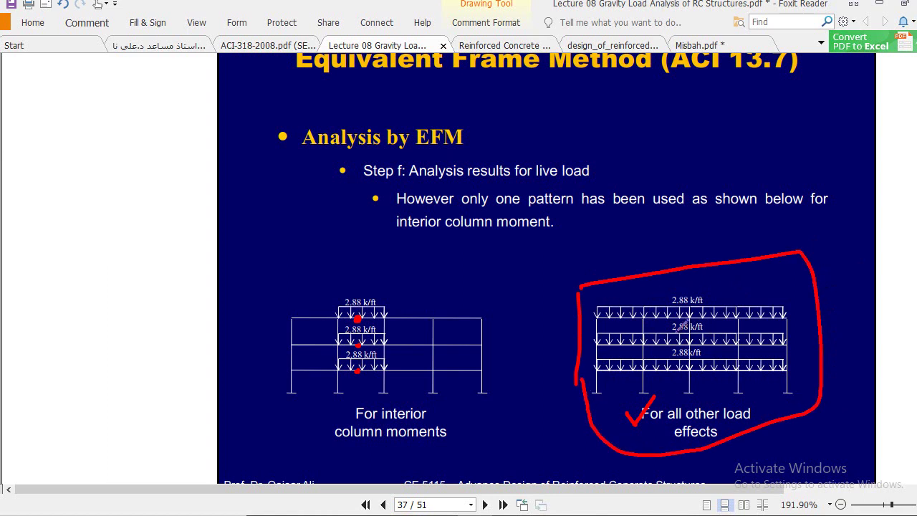
Switch to Excel and compare the UDL input on the IS BMD P1 sheets of the EFM sheet2 and EFM workbooks.
key(alt+Tab)
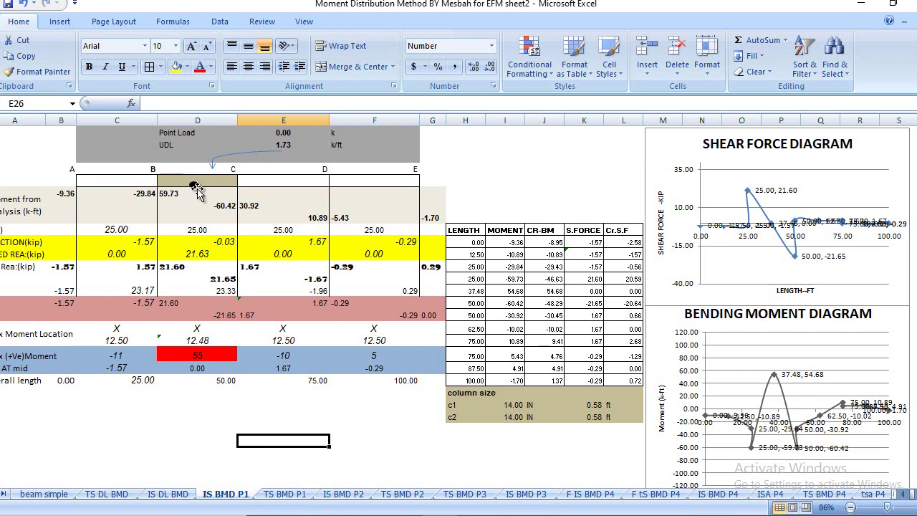
click(287, 144)
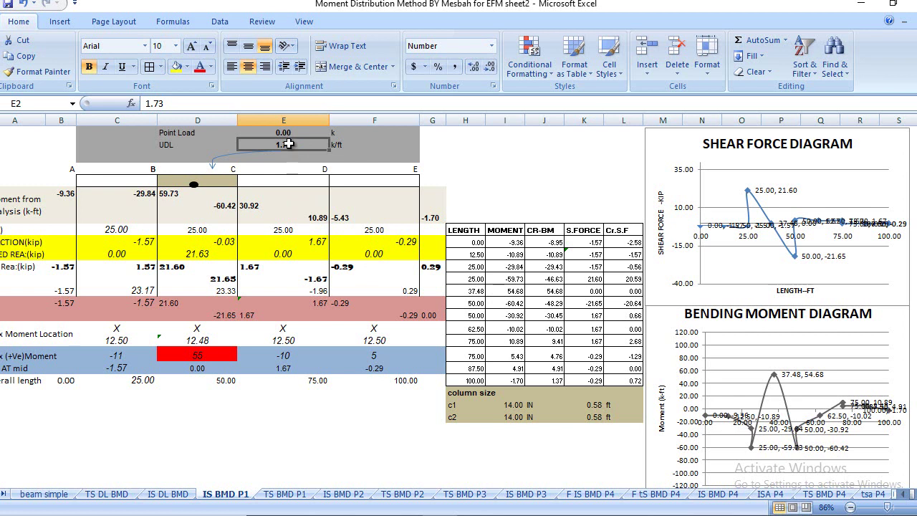
click(860, 3)
key(alt+Tab)
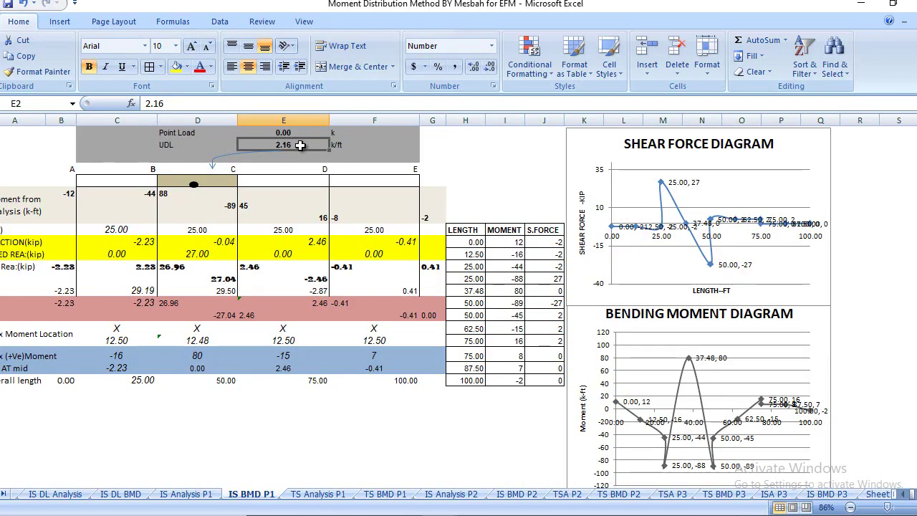
click(474, 156)
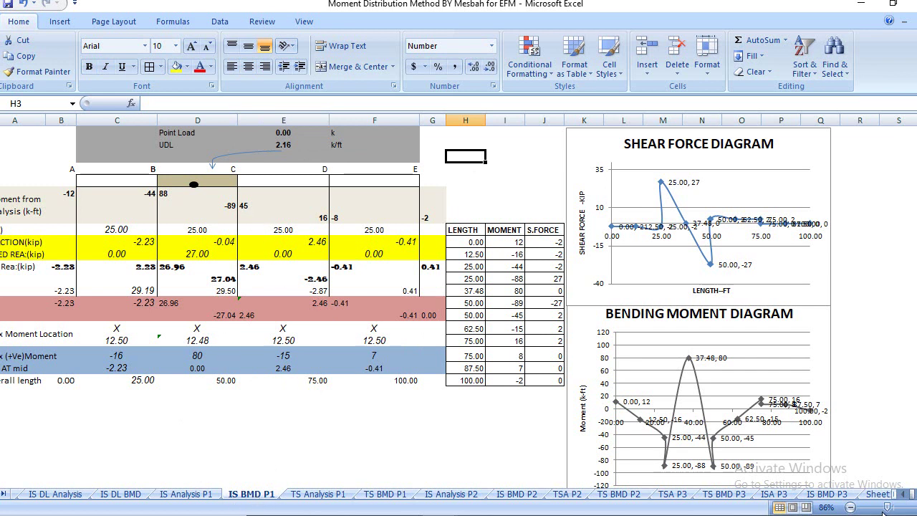
Enlarge the EFM workbook's IS BMD P1 sheet to 100% and examine the loaded span BC and UDL cell E2.
drag(885, 507, 893, 508)
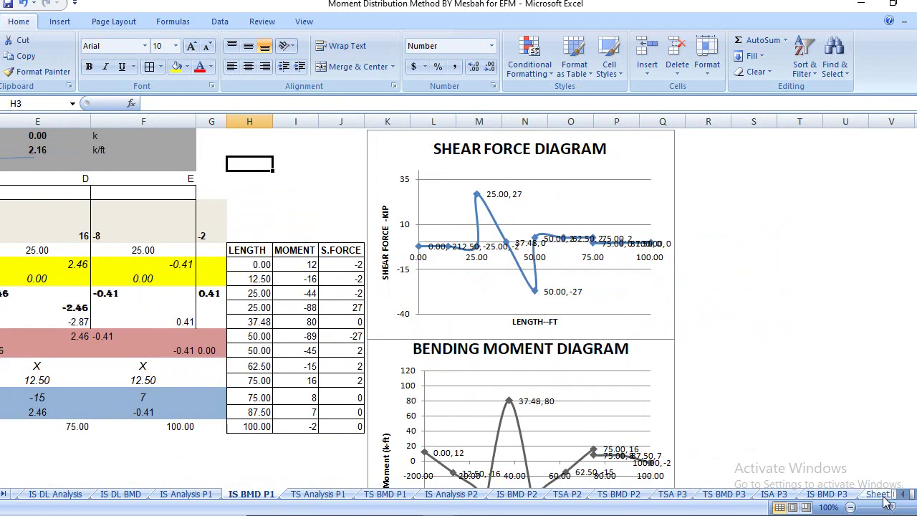
click(904, 495)
click(904, 496)
click(905, 496)
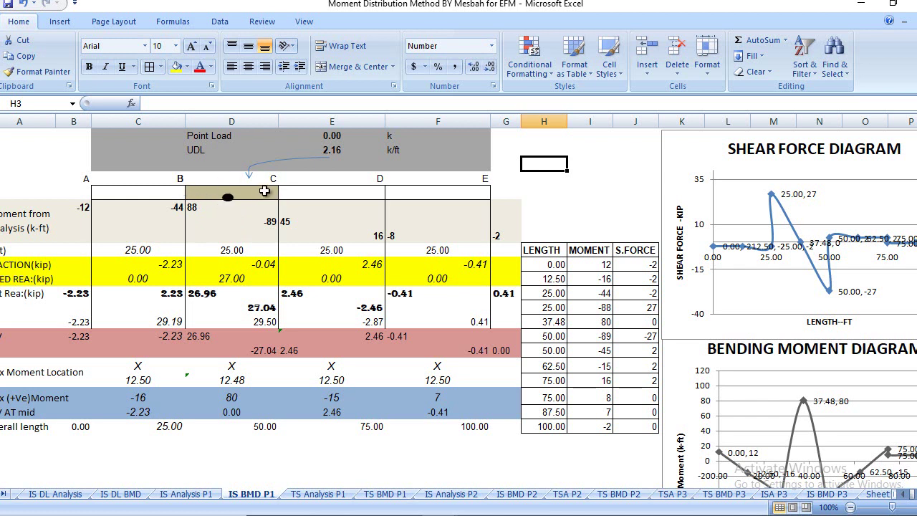
click(342, 151)
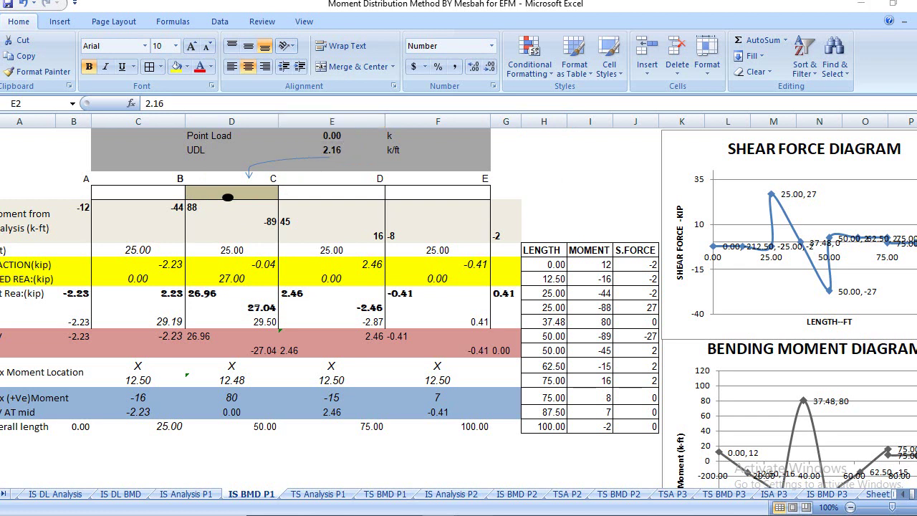
In Foxit's Equivalent Frame Method PDF, handwrite "P1" and "3/4 × 2.88 = 2.16" above loading pattern (3) on page 5.
key(alt+Tab)
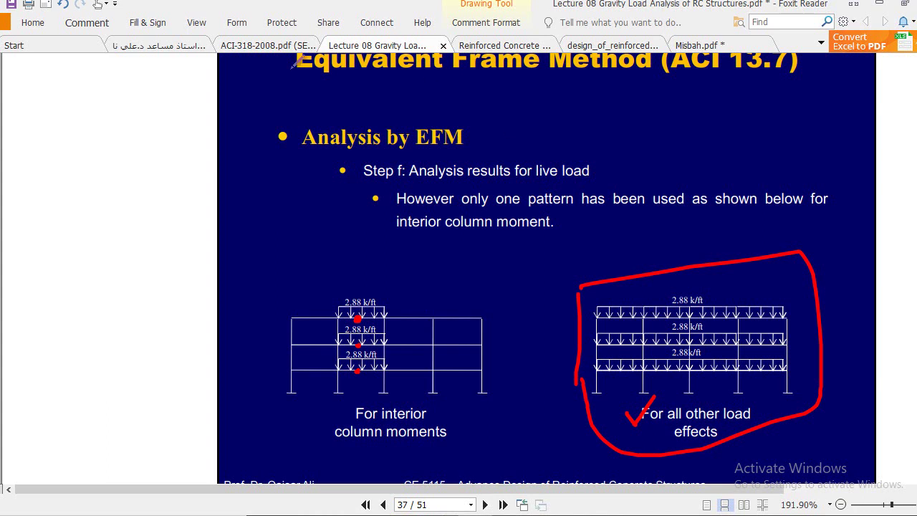
click(181, 49)
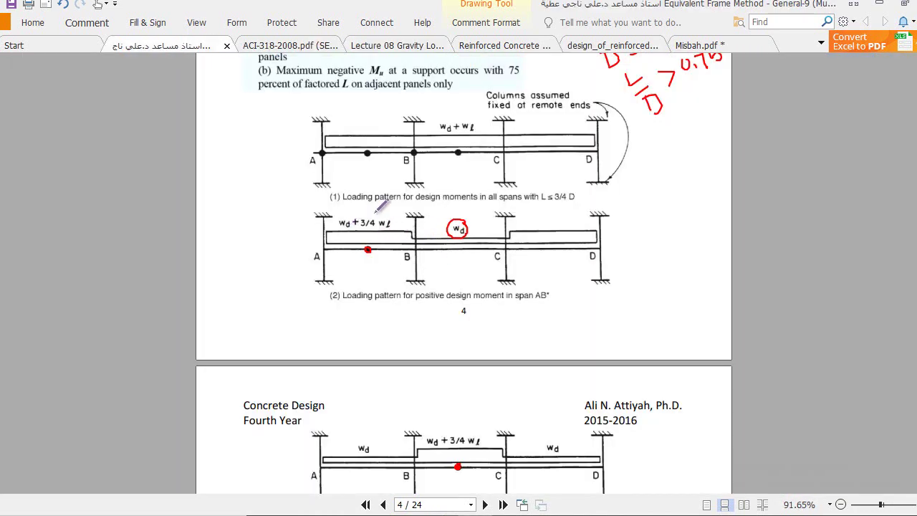
scroll(454, 294, down, 3)
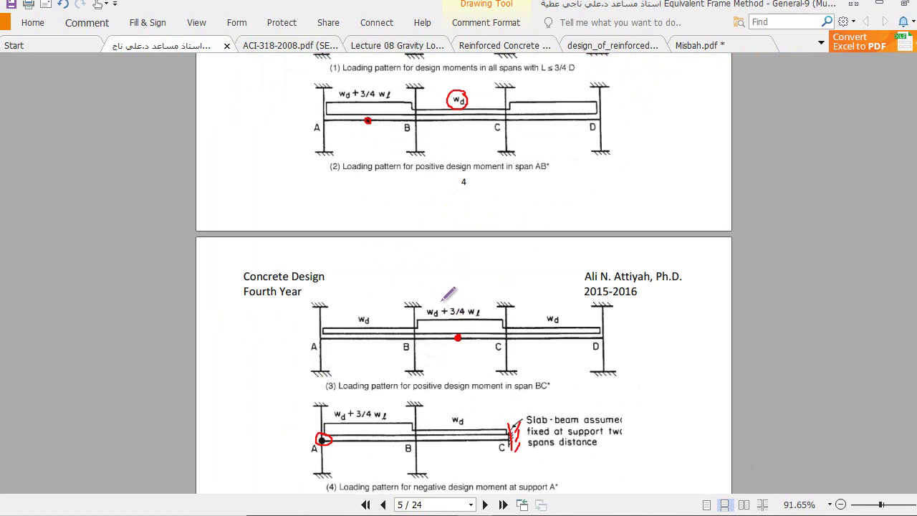
mouse_move(446, 298)
mouse_down()
mouse_move(455, 285)
mouse_move(456, 295)
mouse_up()
mouse_move(492, 267)
mouse_down()
mouse_move(503, 280)
mouse_move(529, 275)
mouse_up()
mouse_move(547, 267)
mouse_down()
mouse_move(598, 268)
mouse_move(644, 252)
mouse_up()
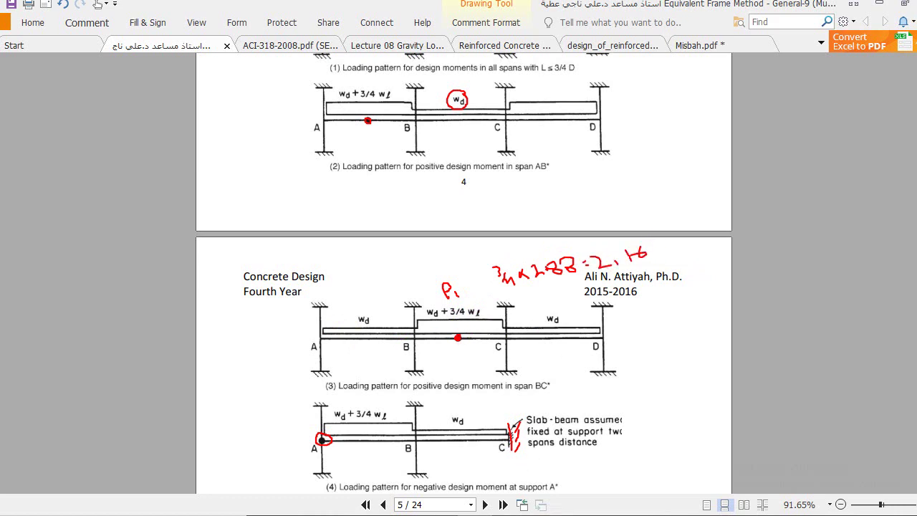
Return to the EFM workbook in Excel and inspect span BC's maximum positive moment in D19 and the support moments in B6 and C6.
mouse_move(439, 510)
click(499, 466)
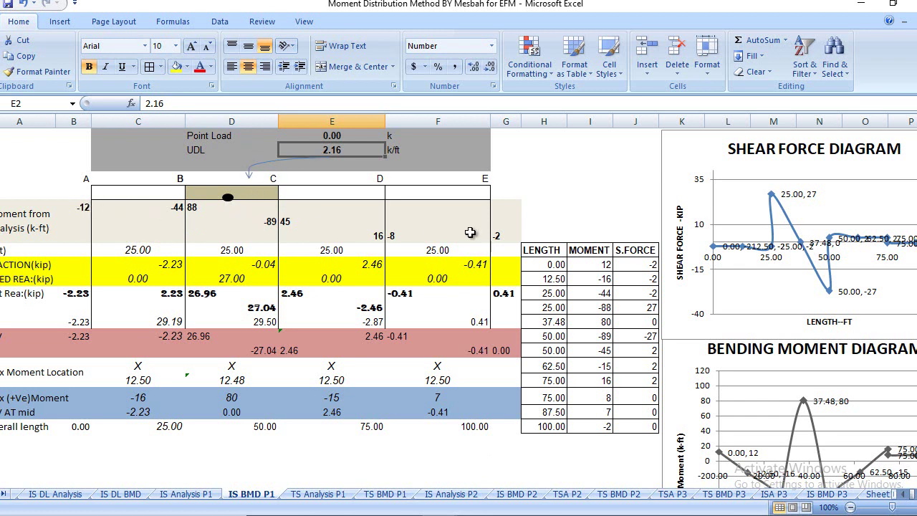
click(226, 197)
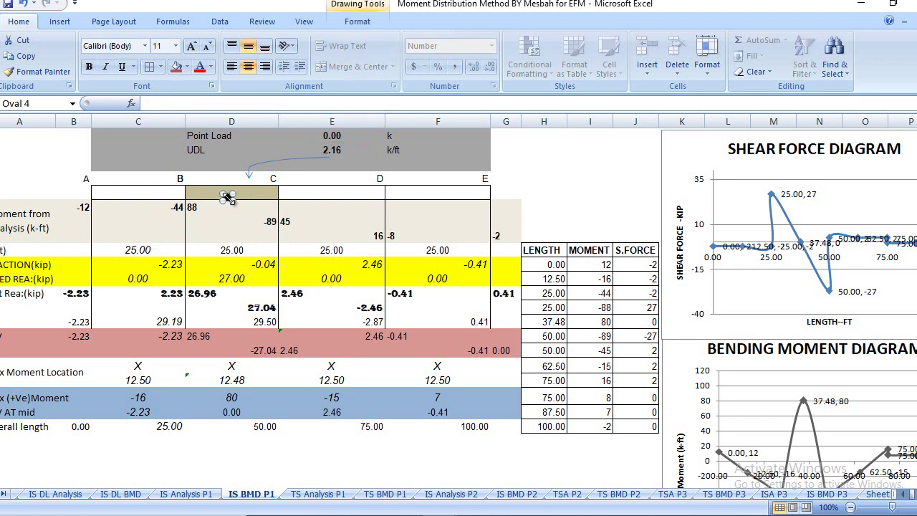
click(234, 405)
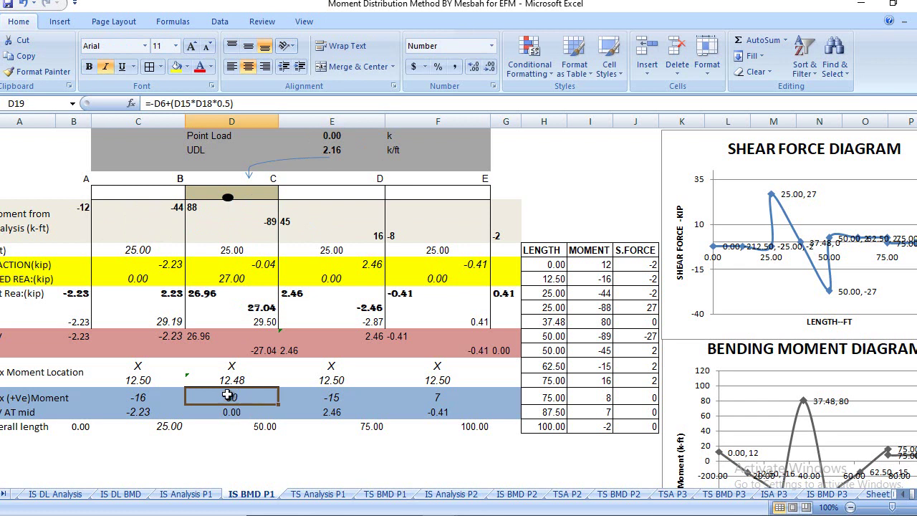
click(86, 208)
click(176, 208)
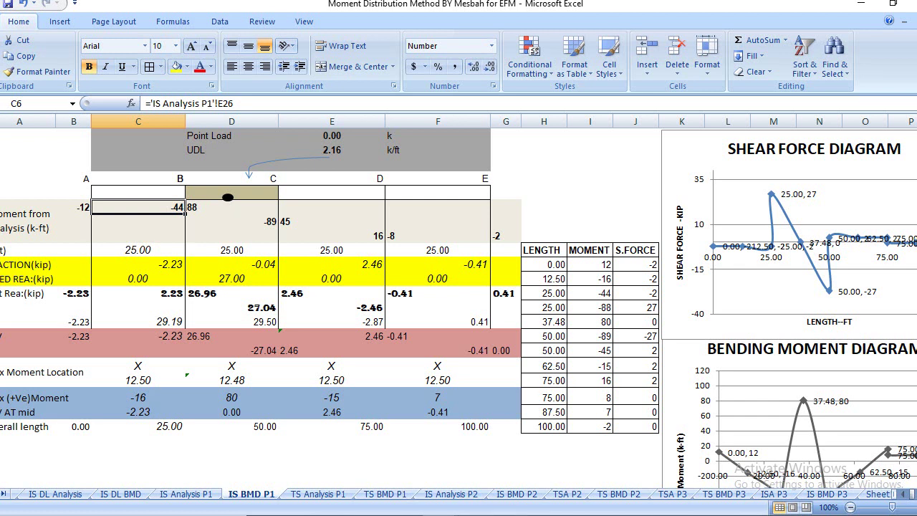
In the EFM sheet2 workbook, inspect the reduction-factor formulas in B6, C6, D6, D7 and D19 and check the UDL in E2.
click(525, 451)
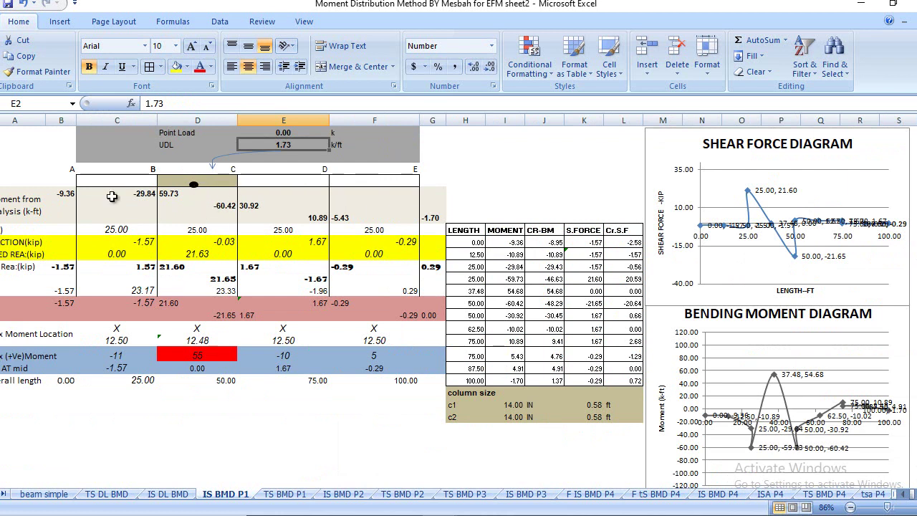
click(71, 193)
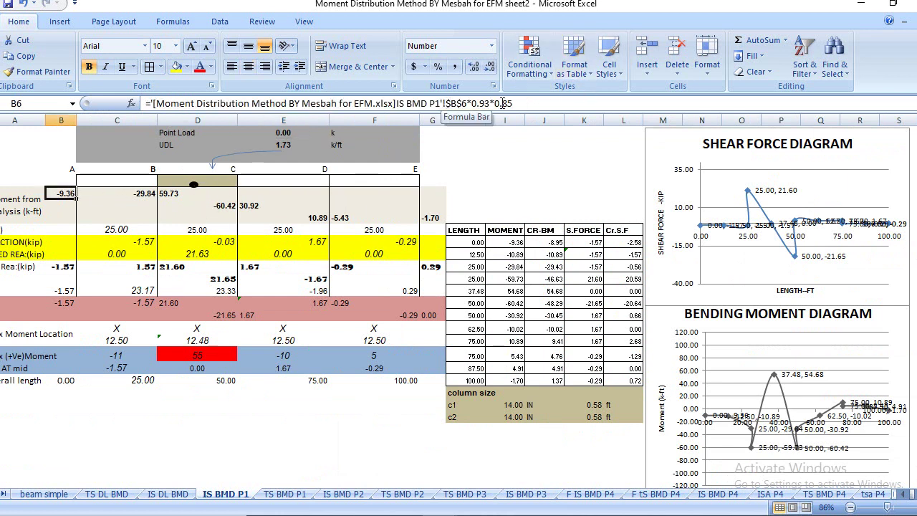
click(137, 194)
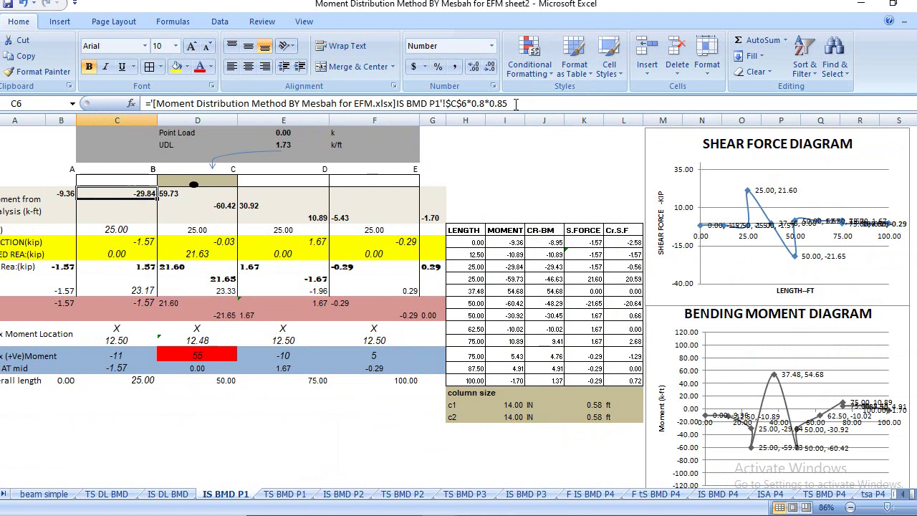
click(184, 194)
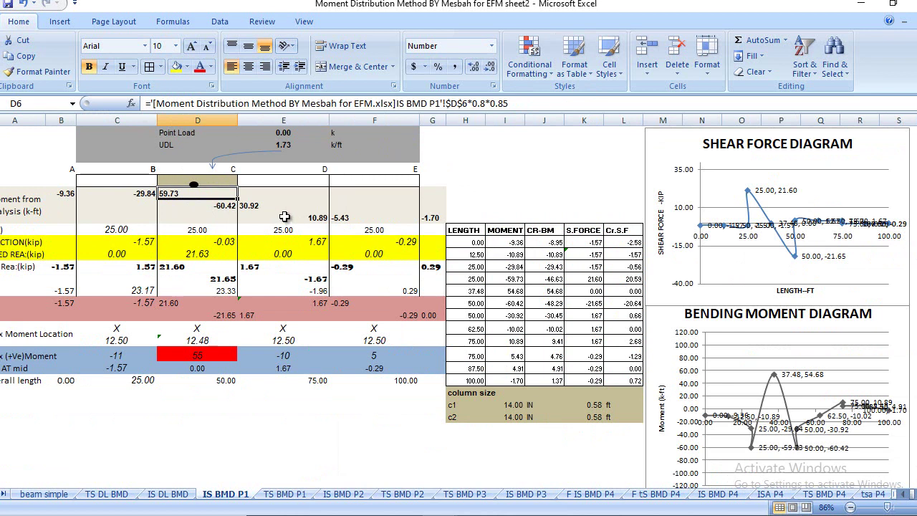
click(215, 208)
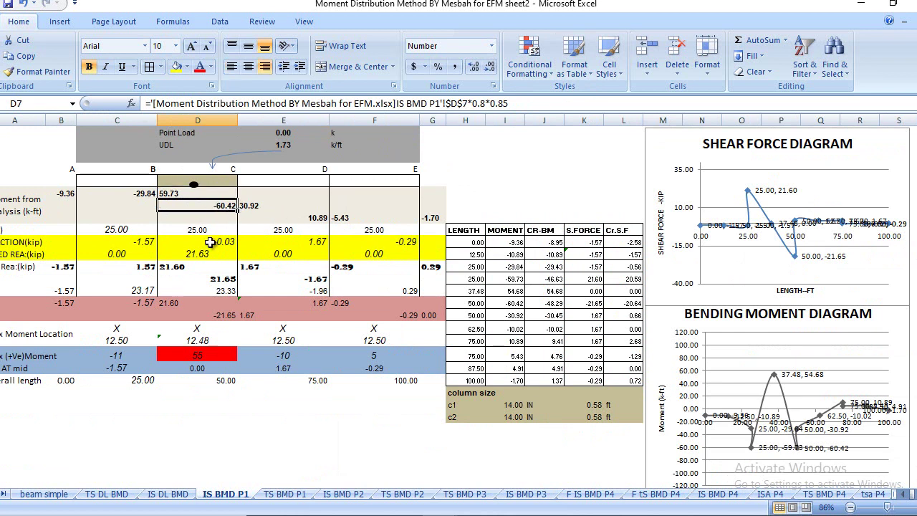
click(199, 356)
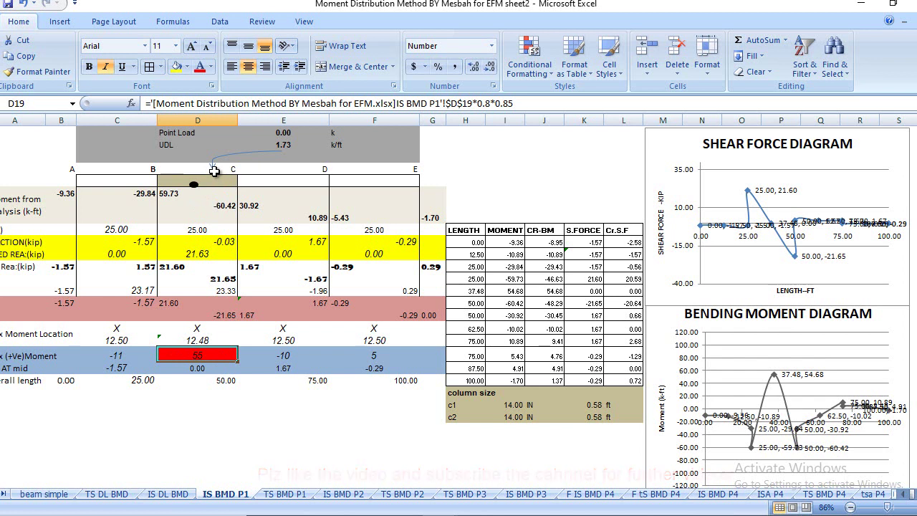
click(285, 145)
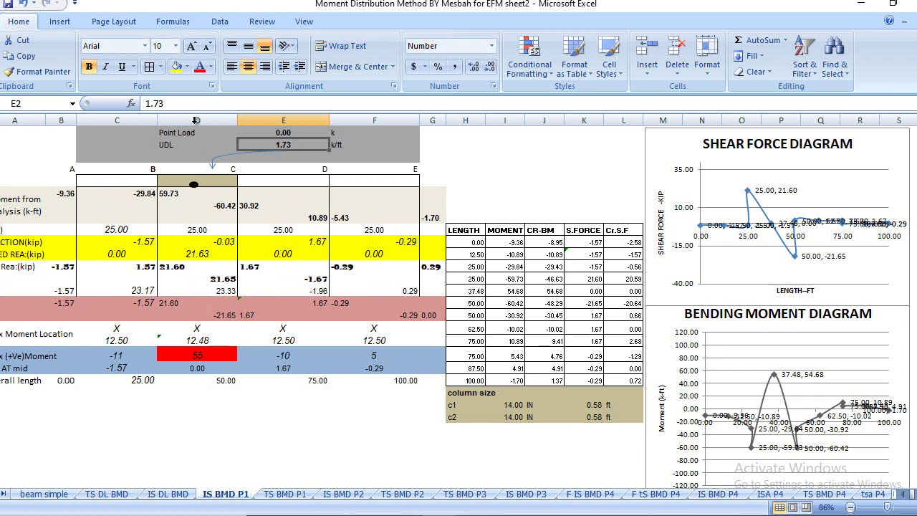
click(196, 356)
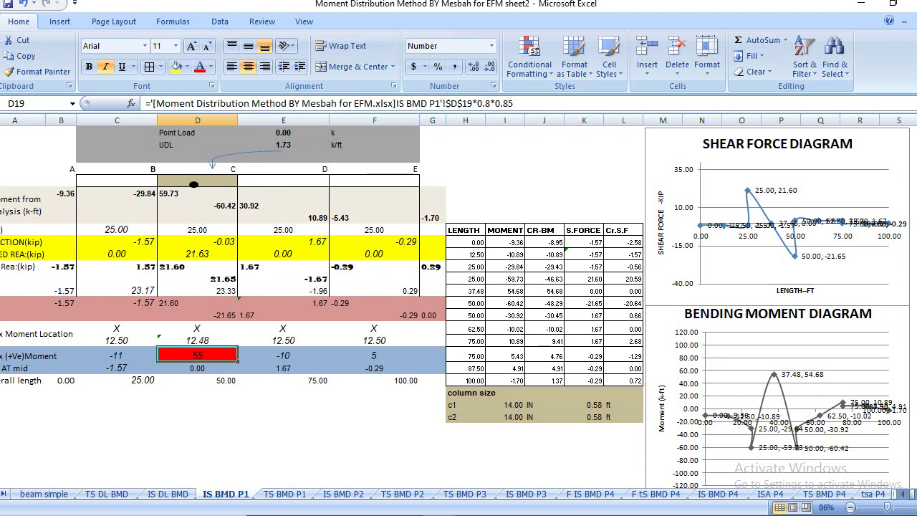
Switch to the EFM workbook's TS BMD P1 sheet and inspect UDL cell E2 and span BC's maximum positive moment in D19.
mouse_move(441, 515)
click(516, 494)
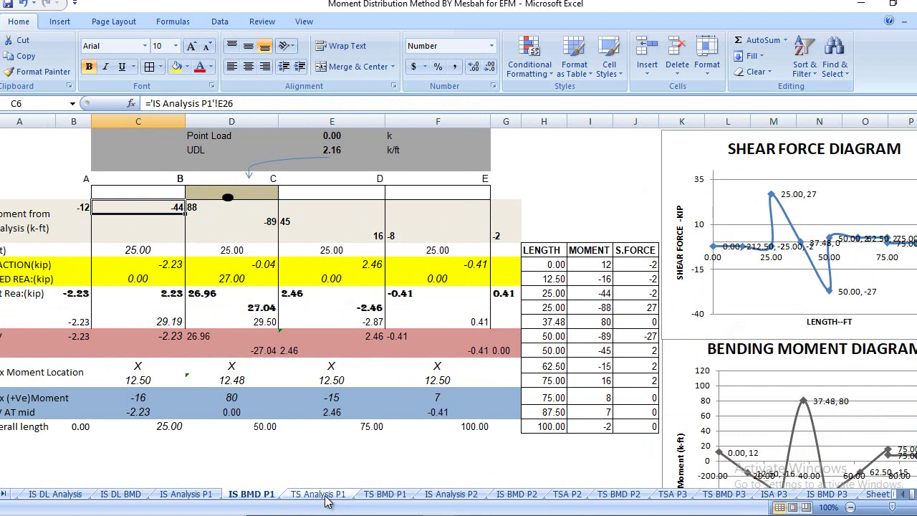
click(383, 494)
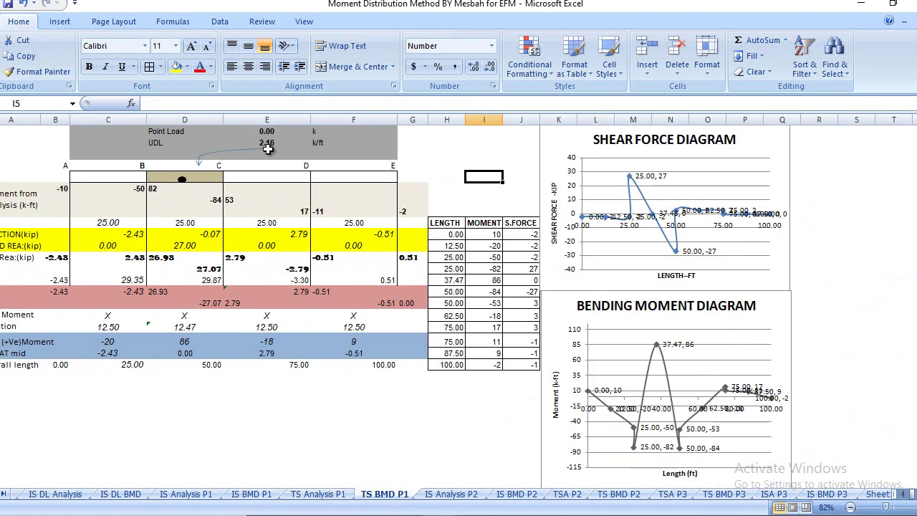
click(268, 145)
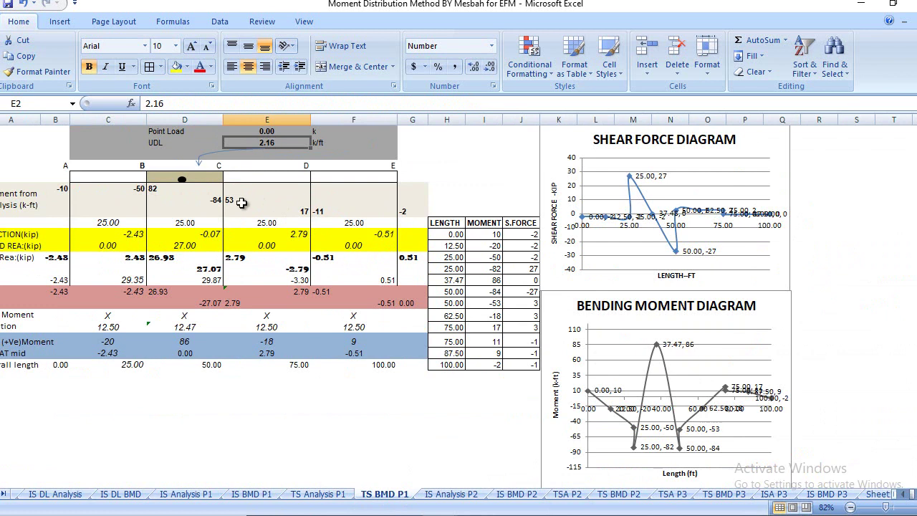
click(183, 342)
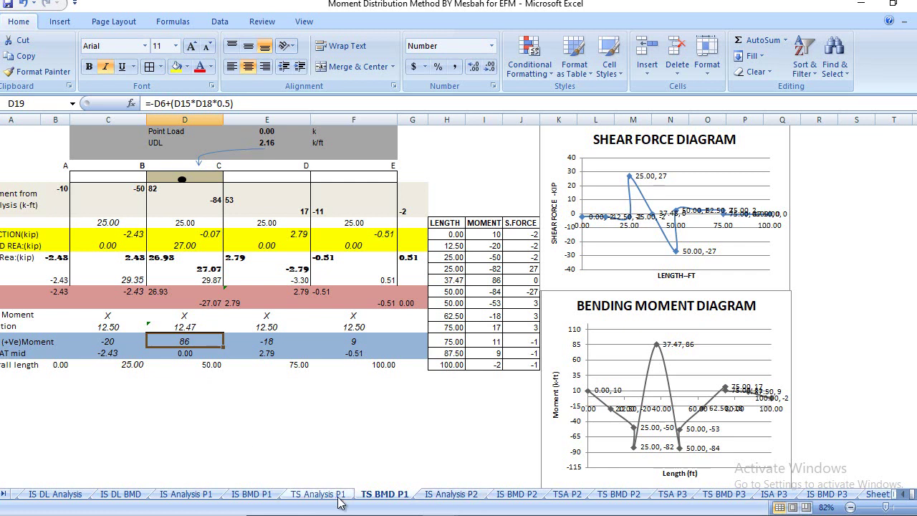
Check D19's reduction formula on TS BMD P1 in the EFM sheet2 workbook, and open IS Analysis P2 in the EFM workbook.
mouse_move(423, 512)
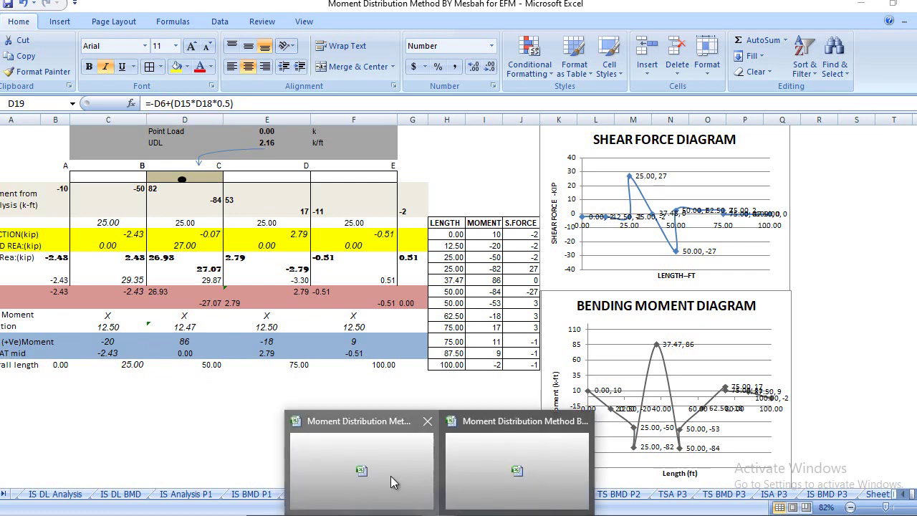
click(393, 481)
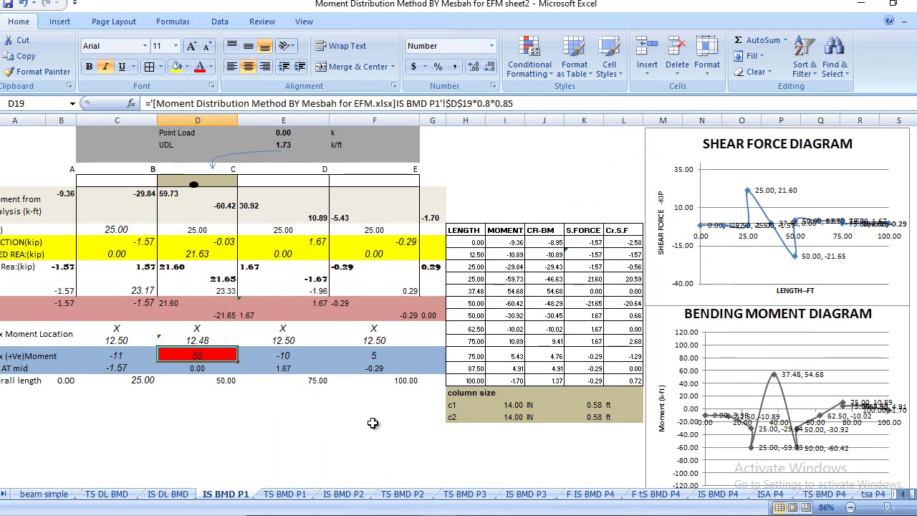
click(284, 494)
click(190, 343)
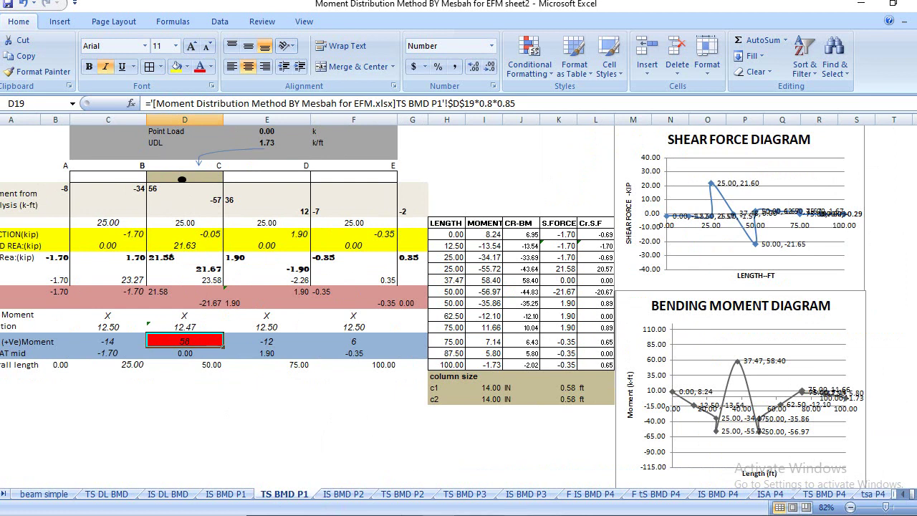
click(514, 474)
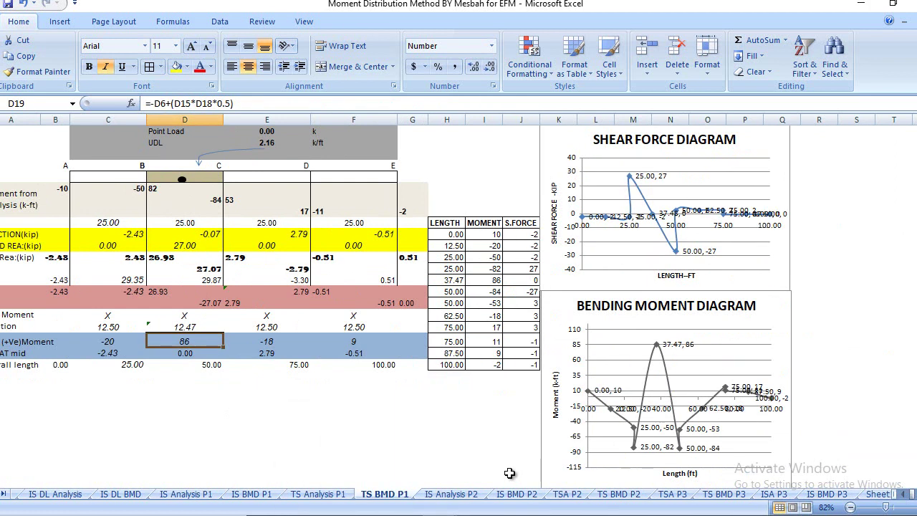
click(450, 494)
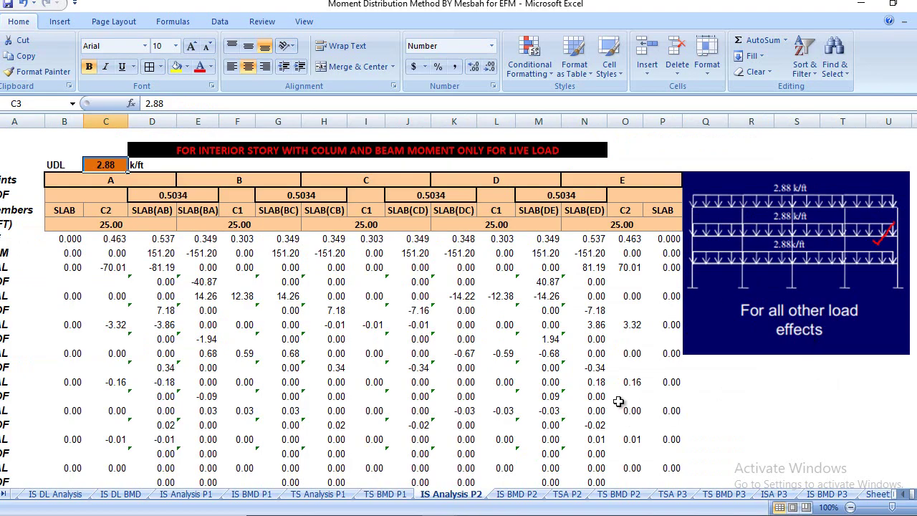
In Foxit's Misbah.pdf, draw a check mark across the fully loaded beam sketch on page 18 and handwrite a pattern label beneath it.
key(alt+Tab)
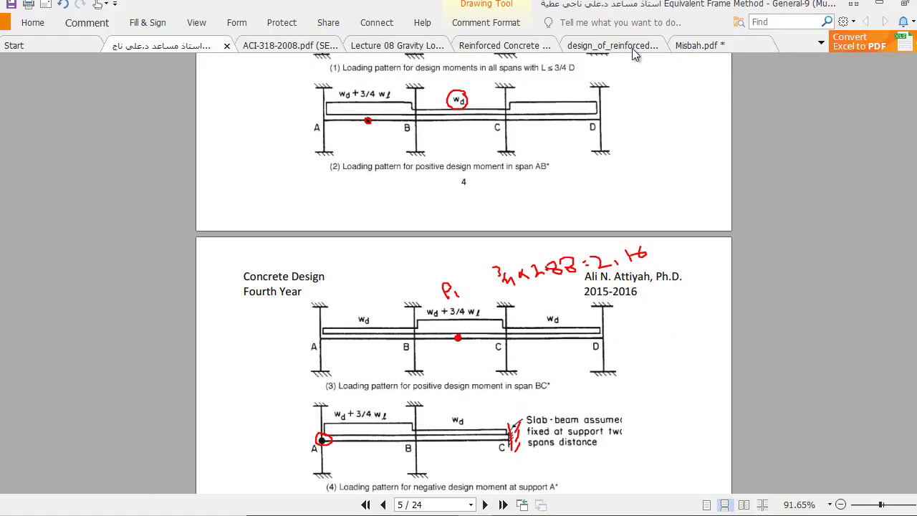
click(698, 46)
scroll(577, 264, down, 3)
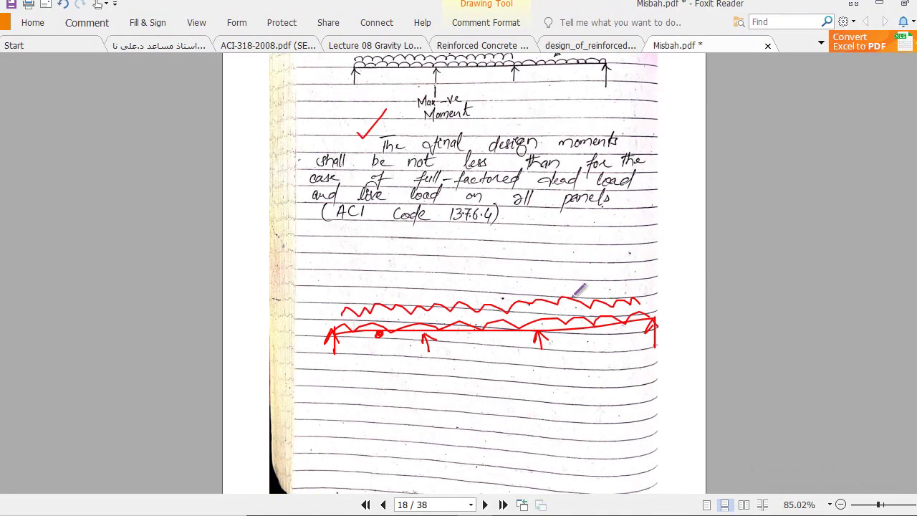
mouse_move(471, 345)
mouse_down()
mouse_move(474, 352)
mouse_move(510, 287)
mouse_up()
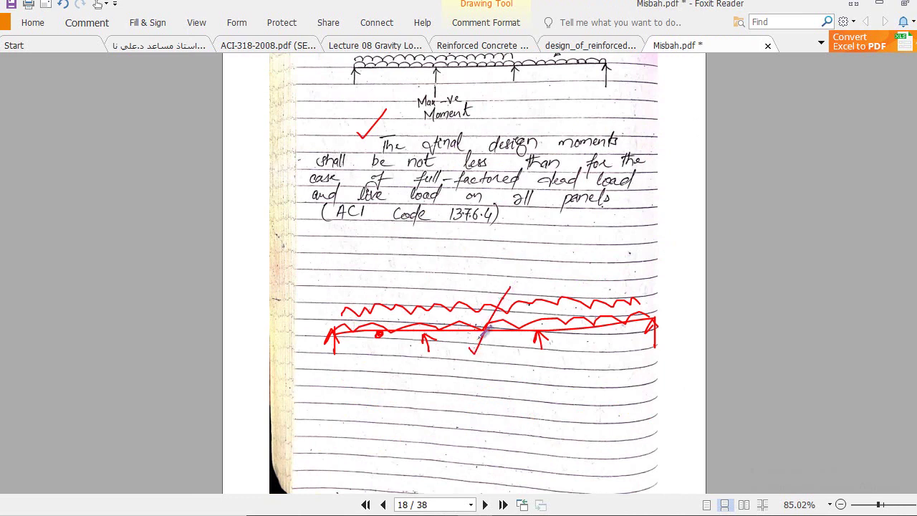
scroll(491, 340, up, 1)
mouse_move(500, 403)
mouse_down()
mouse_move(507, 425)
mouse_move(509, 413)
mouse_move(535, 419)
mouse_up()
Return to the EFM workbook's IS Analysis P2 sheet and examine the all-spans loading diagram and the final moments row.
mouse_move(436, 515)
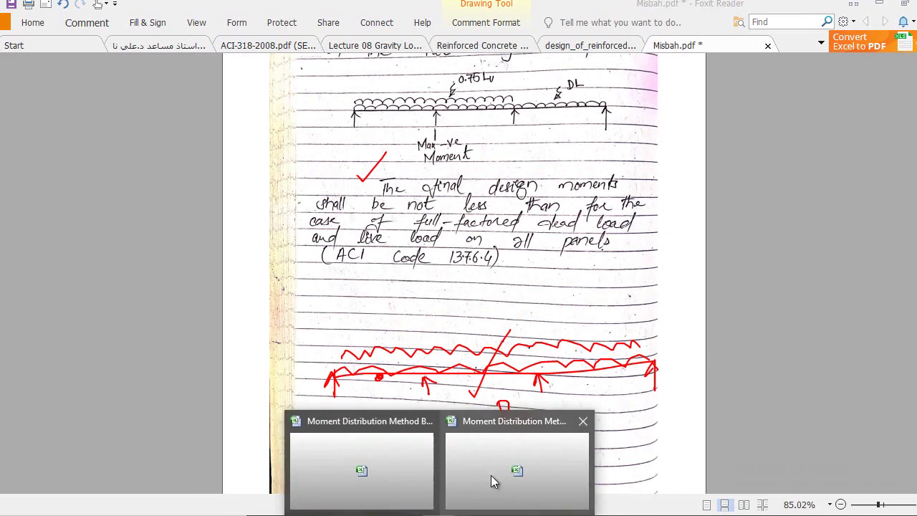
click(490, 479)
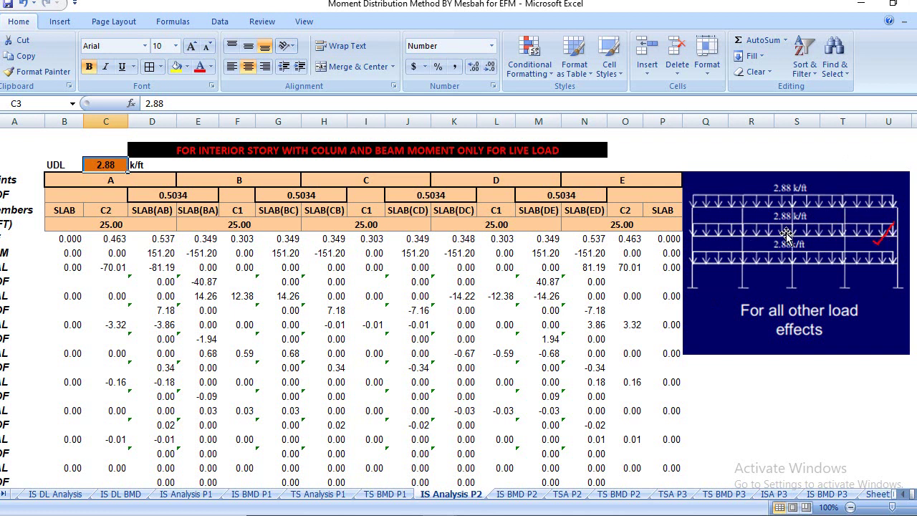
scroll(518, 286, down, 1)
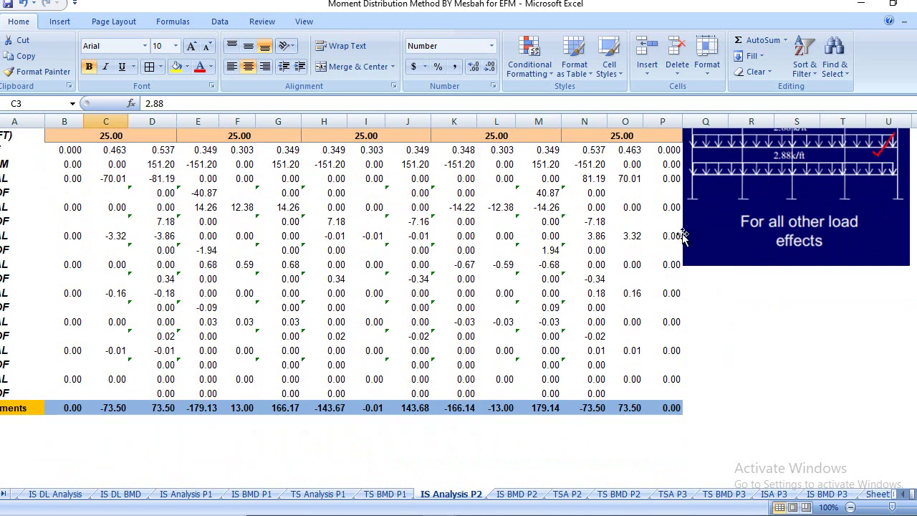
On TS Analysis P1, examine span BC's fixed-end moments in G9:H9, UDL cell C3 and the final moments row.
click(314, 494)
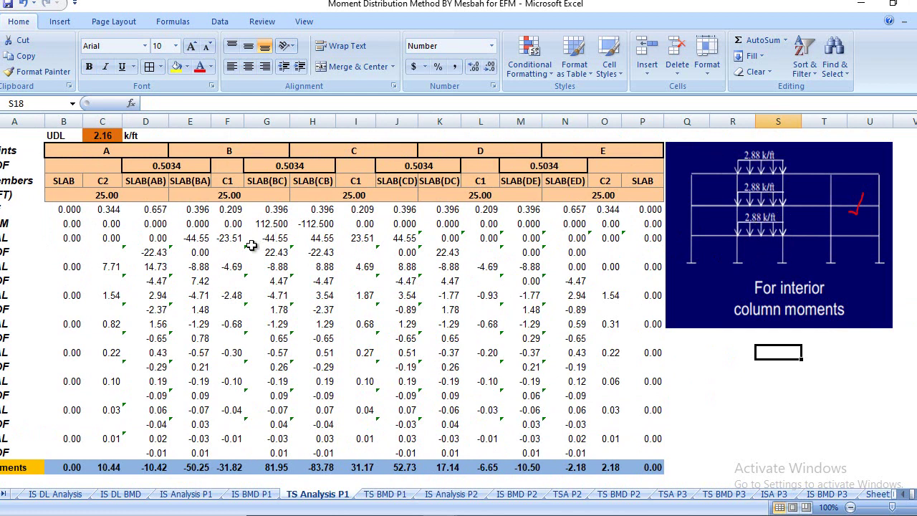
drag(66, 225, 297, 223)
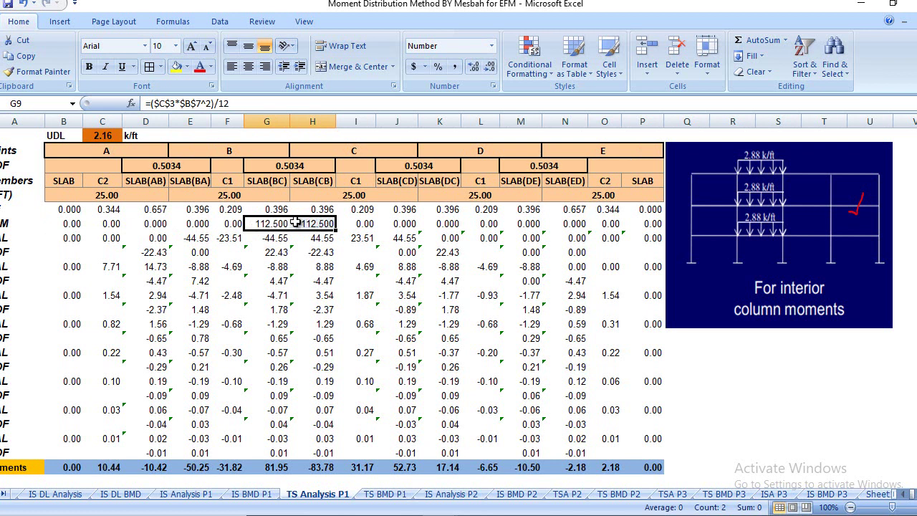
scroll(295, 226, up, 1)
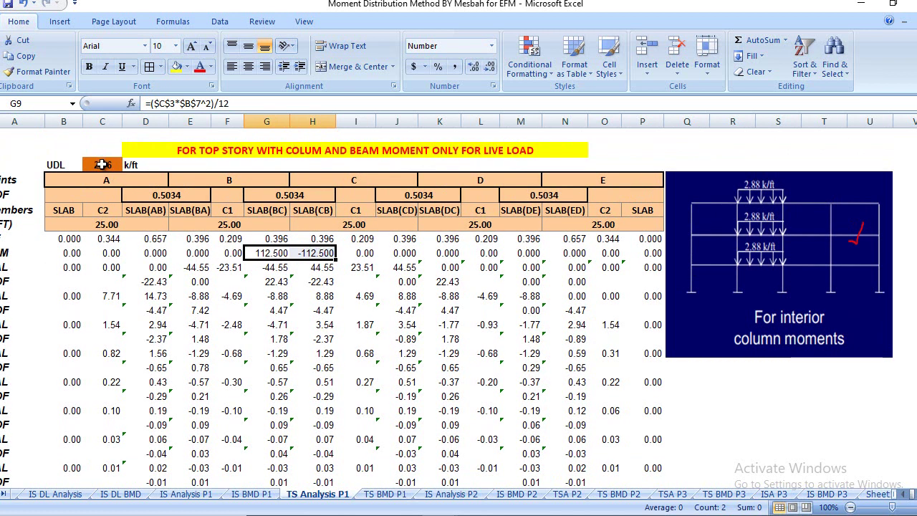
click(103, 164)
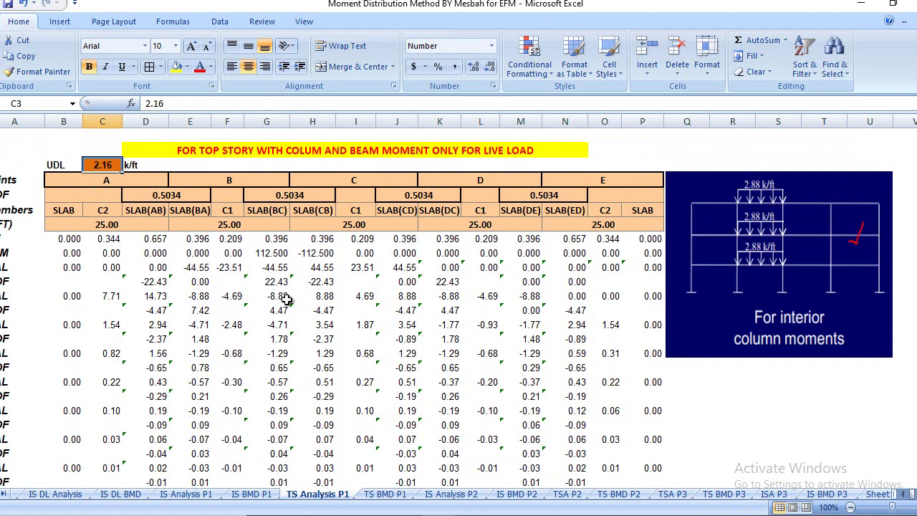
scroll(363, 355, down, 5)
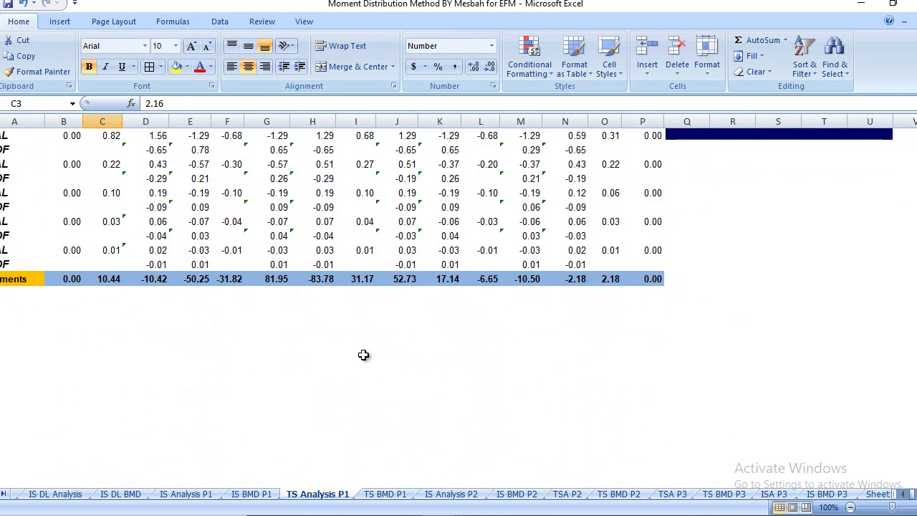
Reopen IS Analysis P2 and review its UDL, fixed-end moments and distribution table down to the final moments.
click(450, 494)
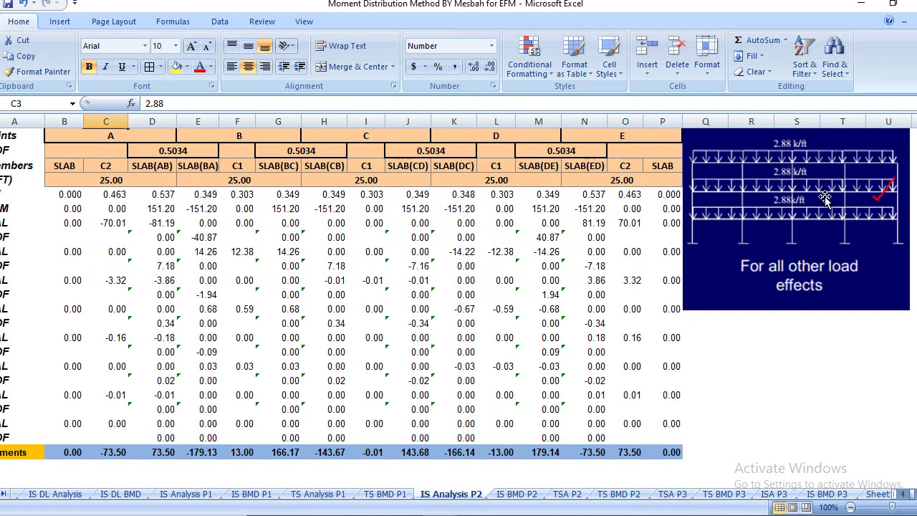
scroll(825, 199, up, 1)
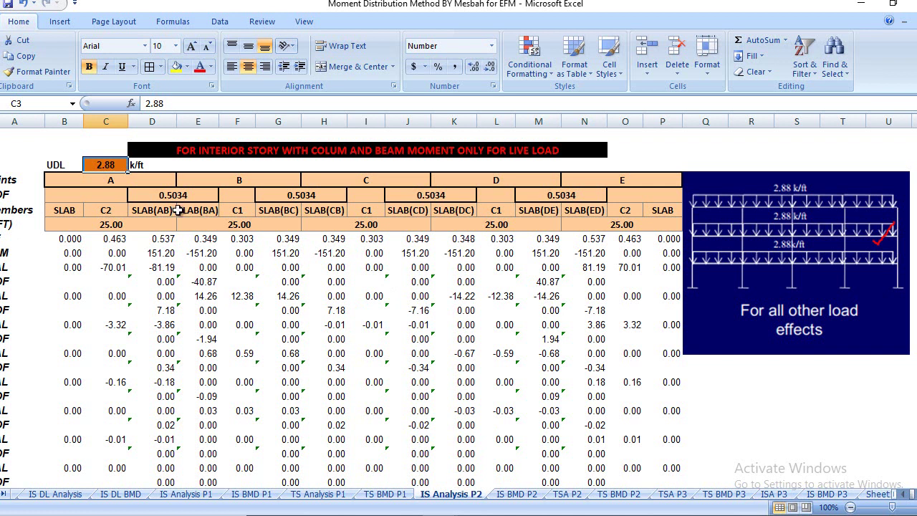
scroll(342, 328, down, 4)
scroll(333, 327, up, 1)
scroll(333, 327, up, 1)
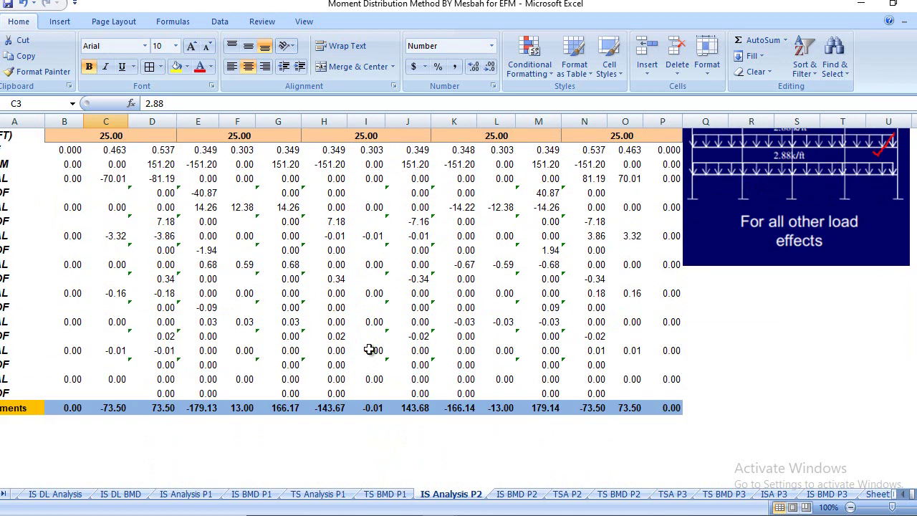
On the EFM workbook's IS BMD P2 sheet, inspect the support moments in B6:F8 and UDL cell E2.
click(522, 501)
click(83, 207)
drag(82, 207, 467, 229)
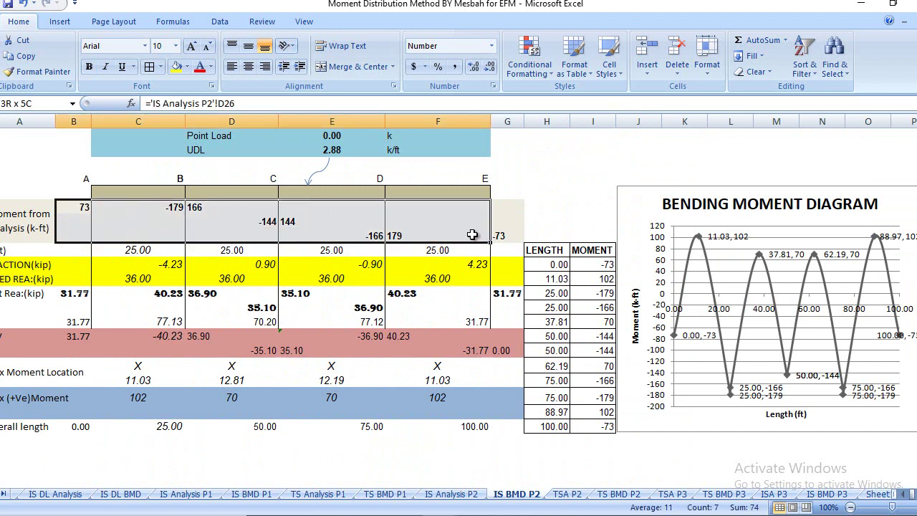
click(338, 151)
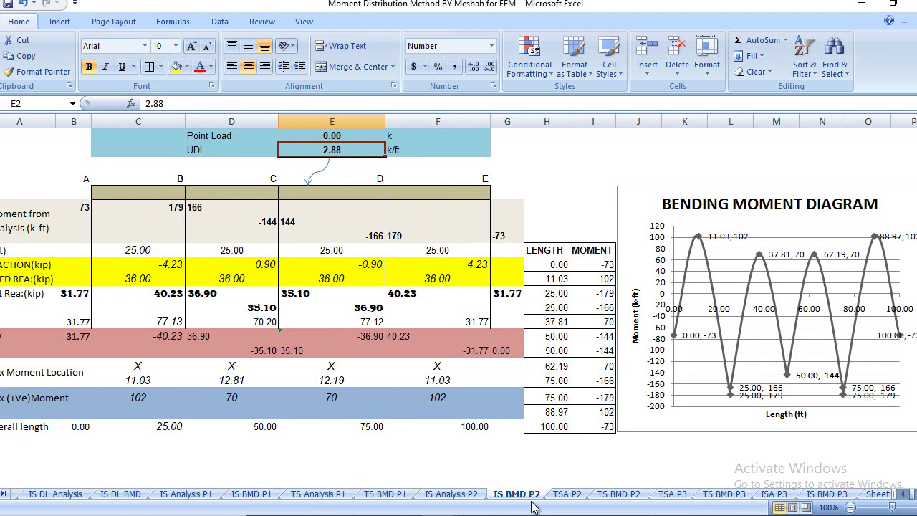
On IS BMD P2 in the EFM sheet2 workbook, inspect B6's reduction formula, the four loaded spans and UDL cell E2.
click(372, 473)
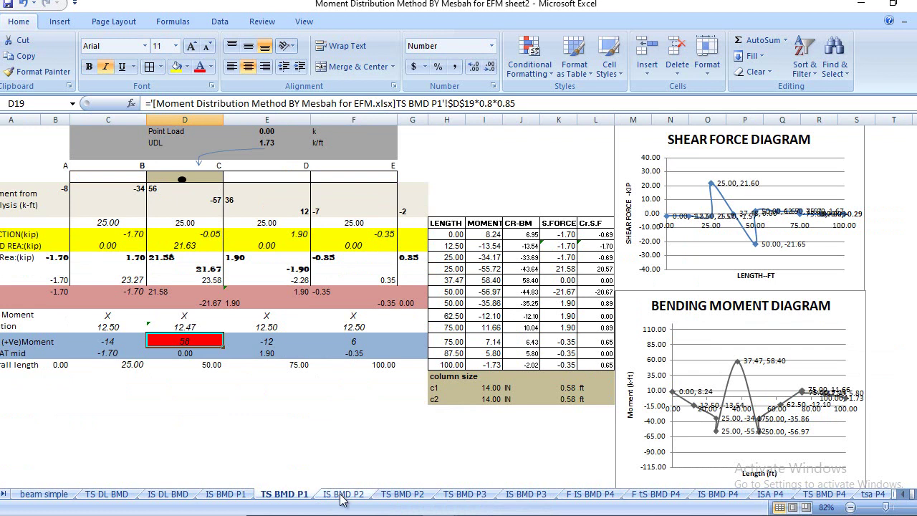
click(343, 495)
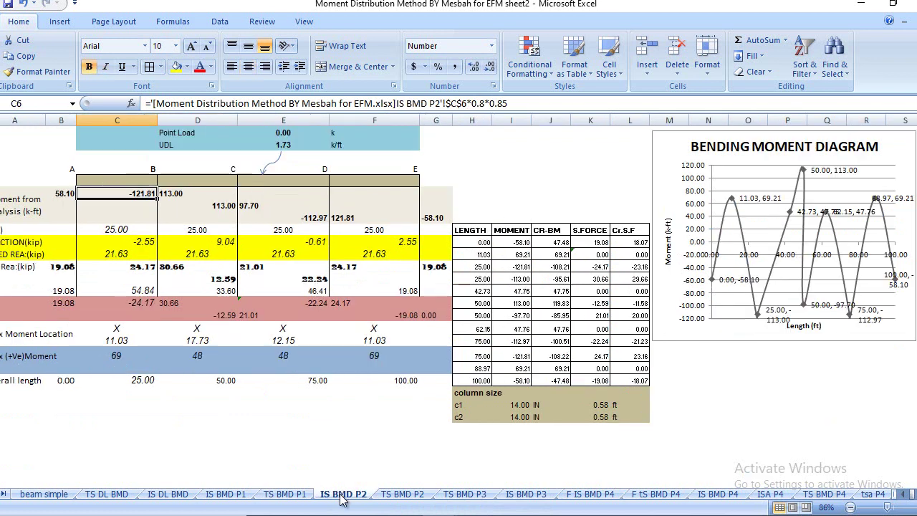
click(63, 194)
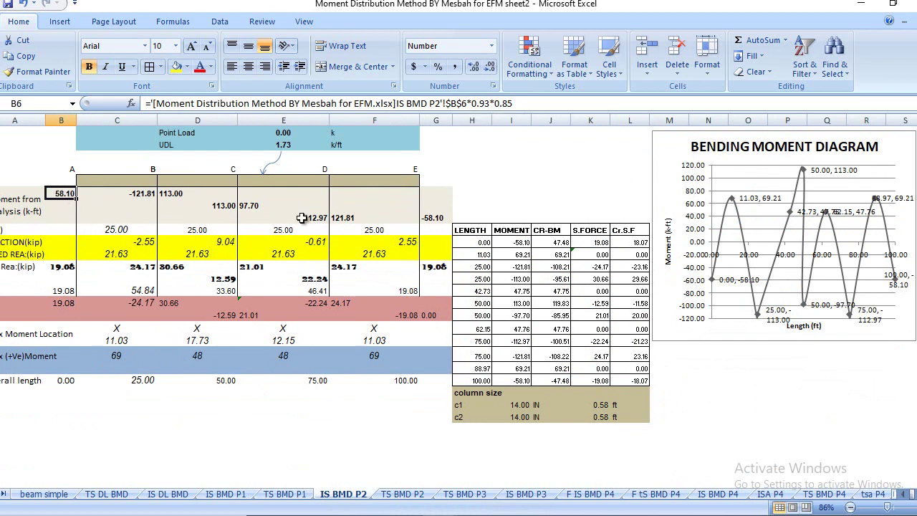
click(400, 181)
click(287, 180)
click(203, 180)
click(131, 182)
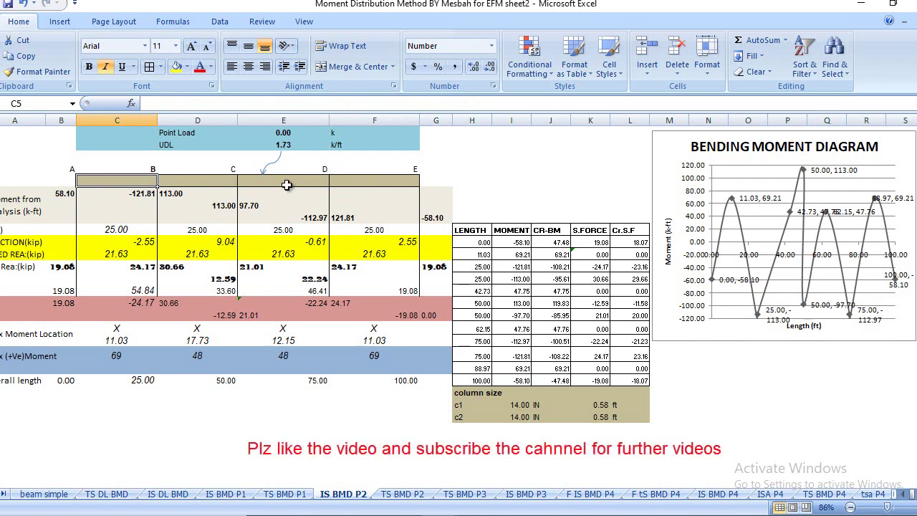
click(301, 147)
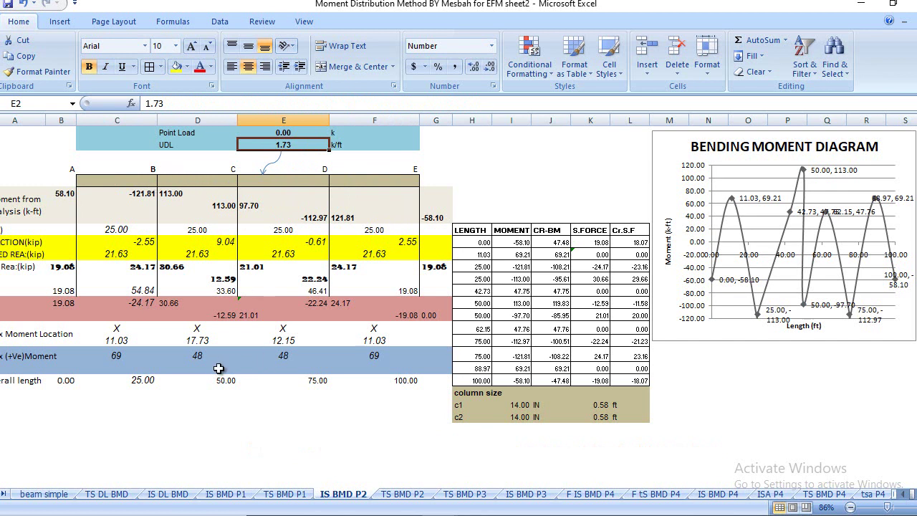
Inspect the reduction formulas for the four spans' maximum positive moments in C19, D19, E19 and F19.
click(114, 358)
click(198, 355)
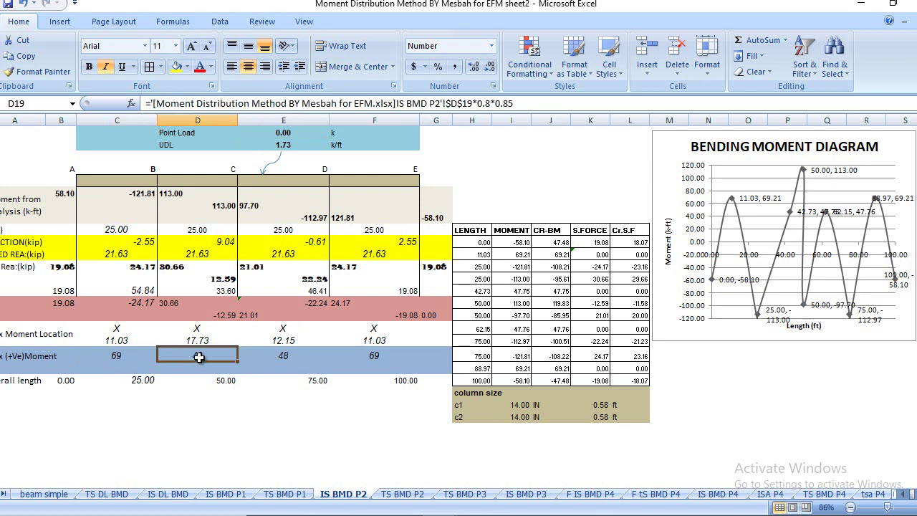
click(281, 356)
click(378, 354)
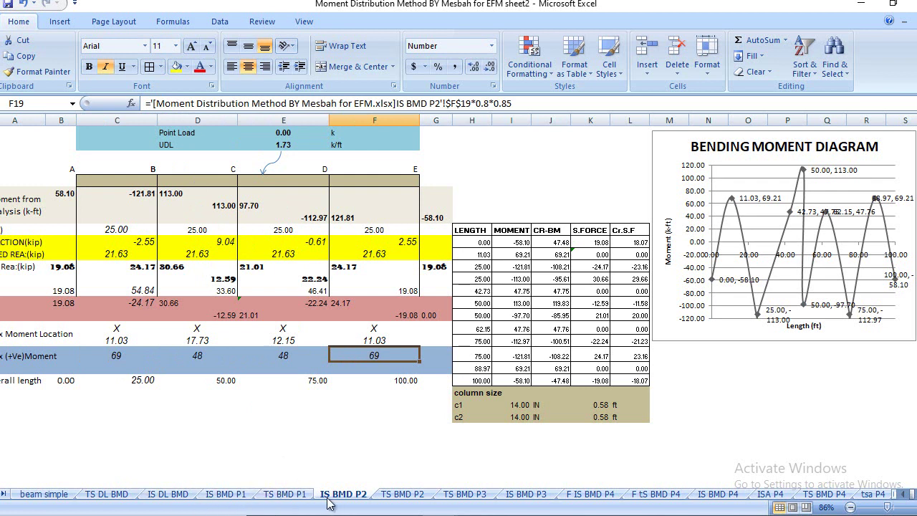
Compare span BC's maximum positive moment in D19 between the IS BMD P1 and IS BMD P2 sheets.
click(226, 496)
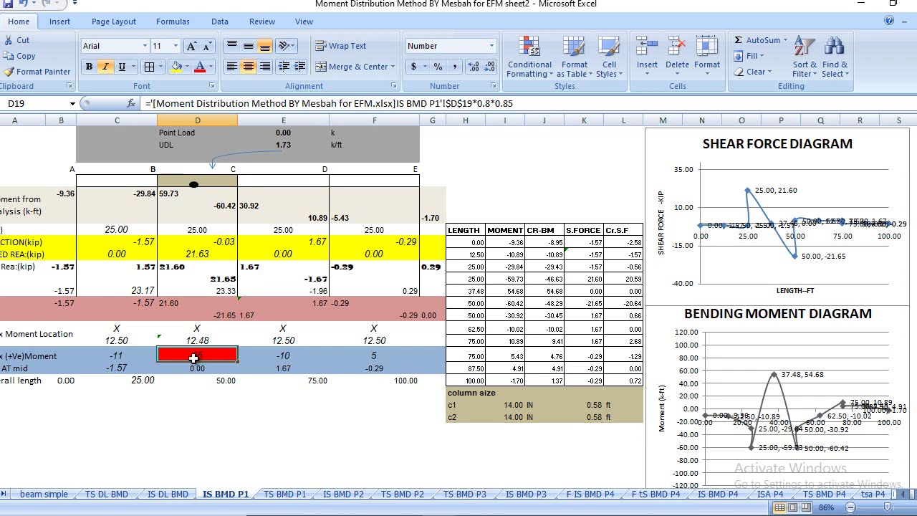
click(343, 494)
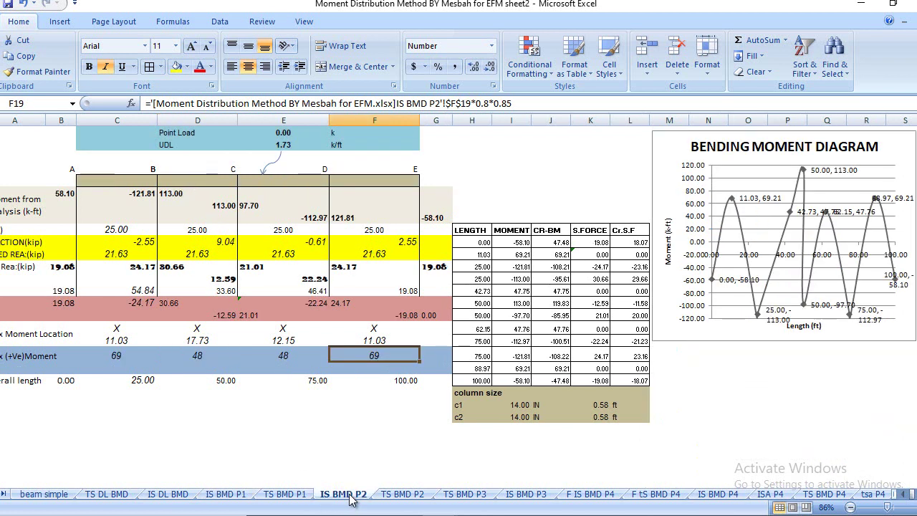
click(202, 356)
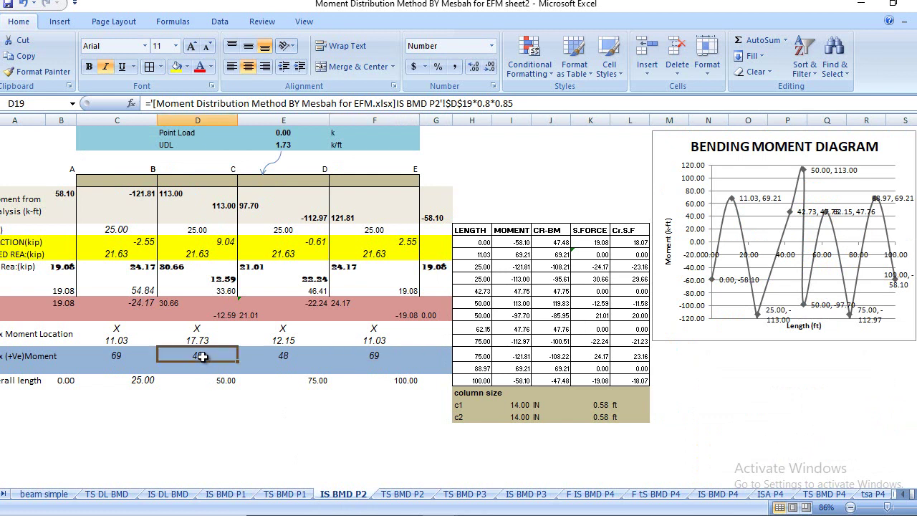
Recheck span BC's maximum positive moment in D19 on IS BMD P1 against the value on IS BMD P2.
click(222, 496)
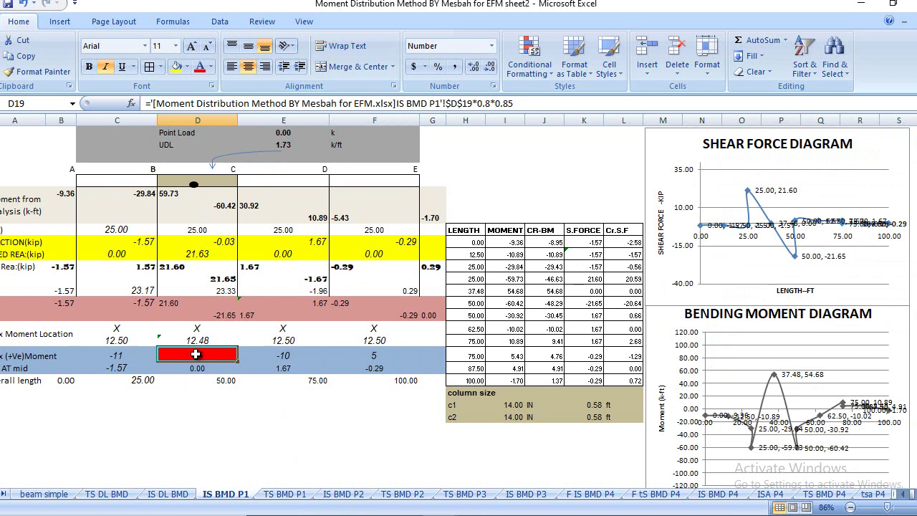
click(398, 495)
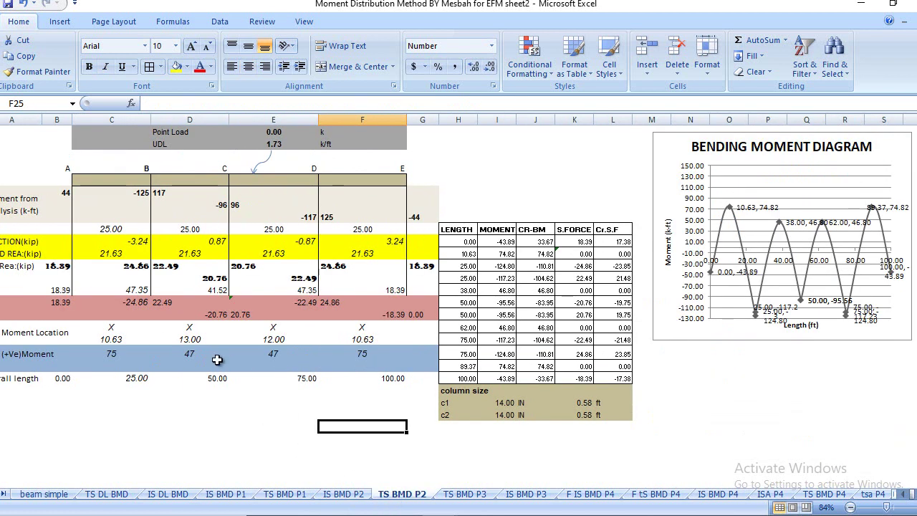
click(343, 494)
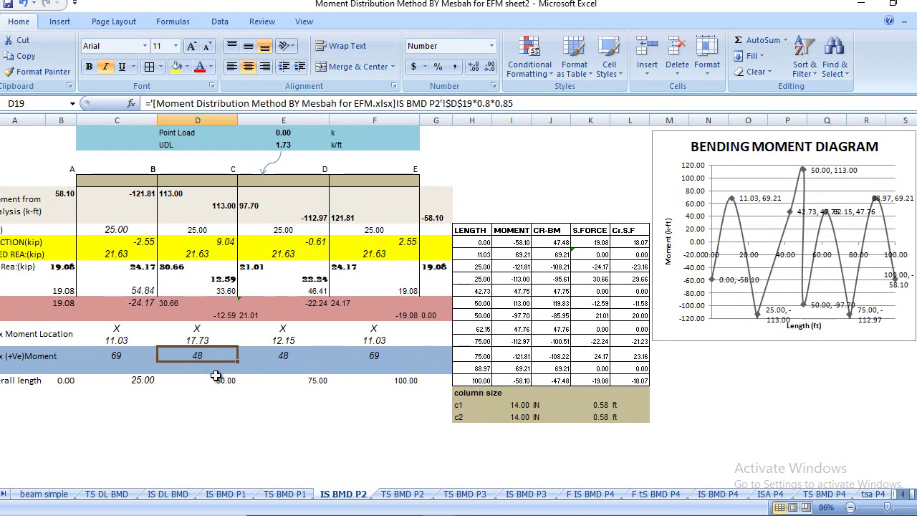
Compare span BC's maximum positive moment in D19 between the TS BMD P2 and TS BMD P1 sheets.
click(395, 495)
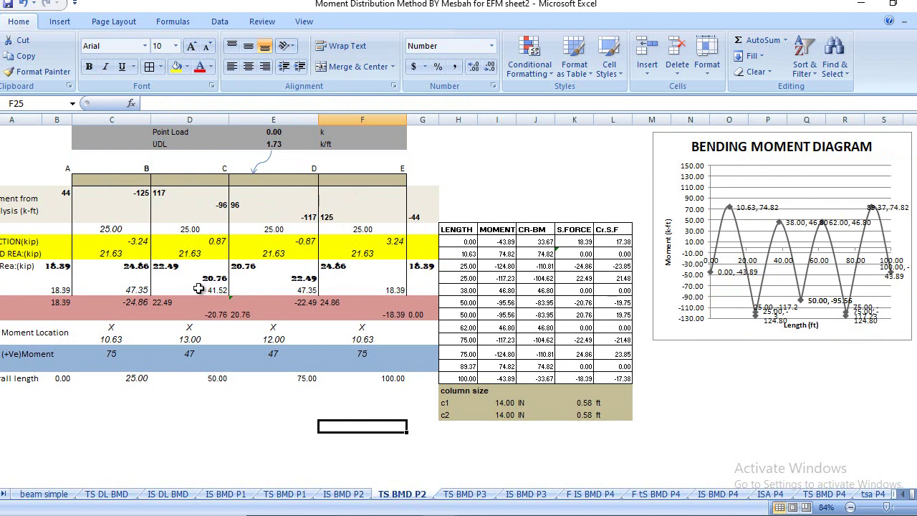
click(192, 353)
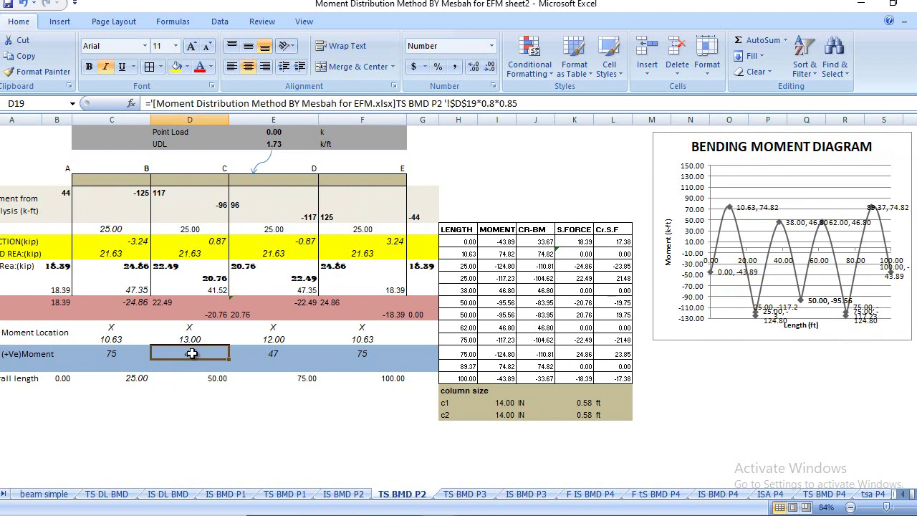
click(286, 494)
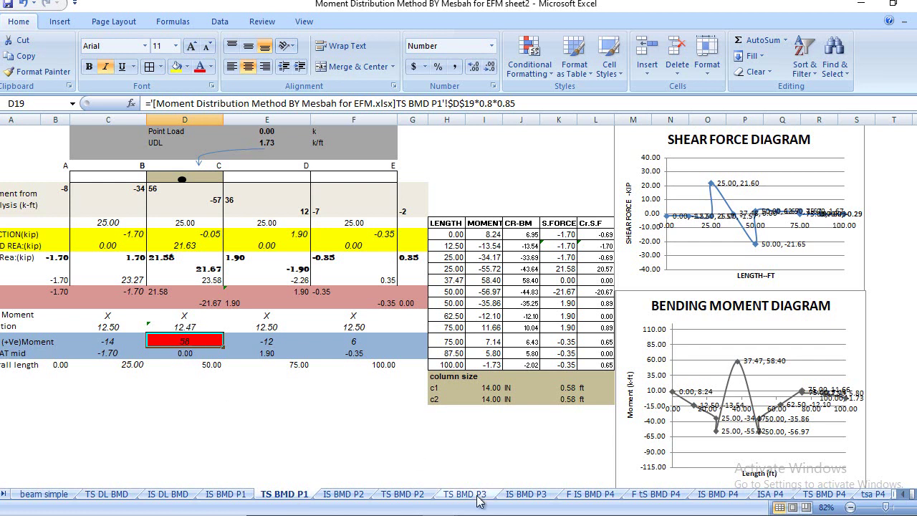
click(401, 494)
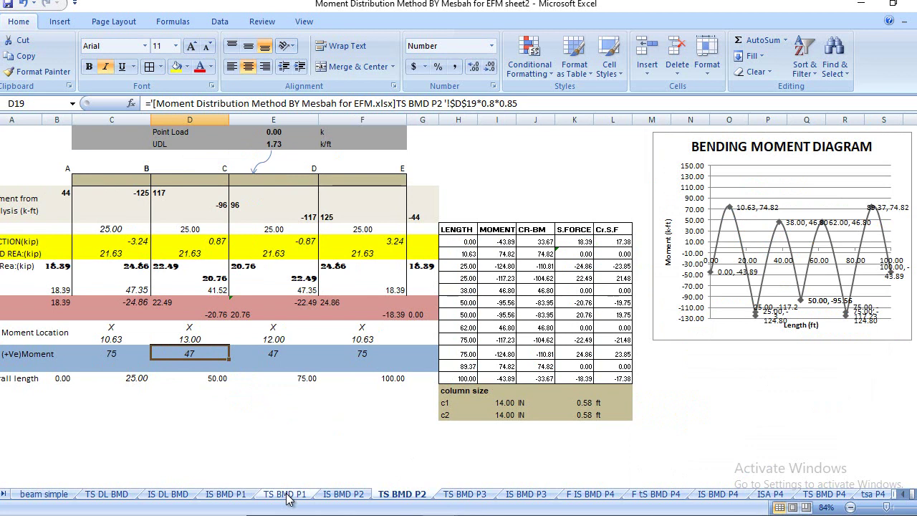
click(343, 494)
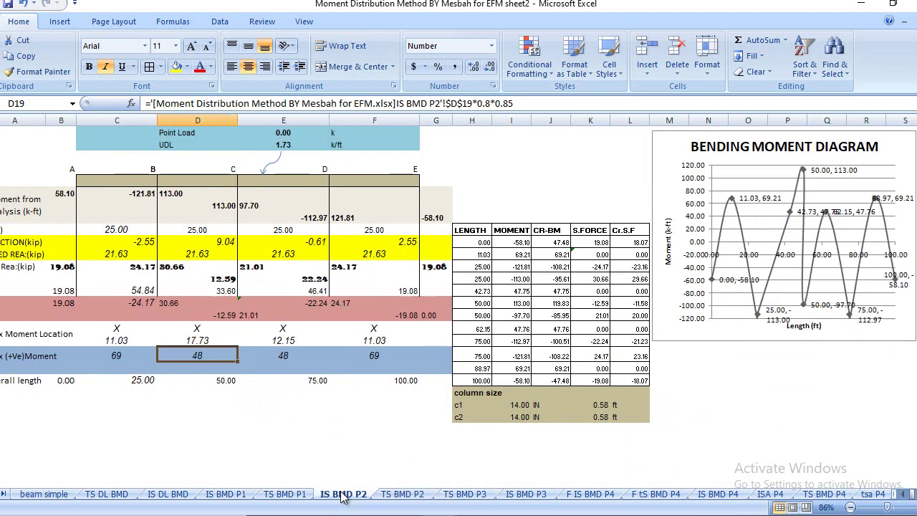
click(395, 497)
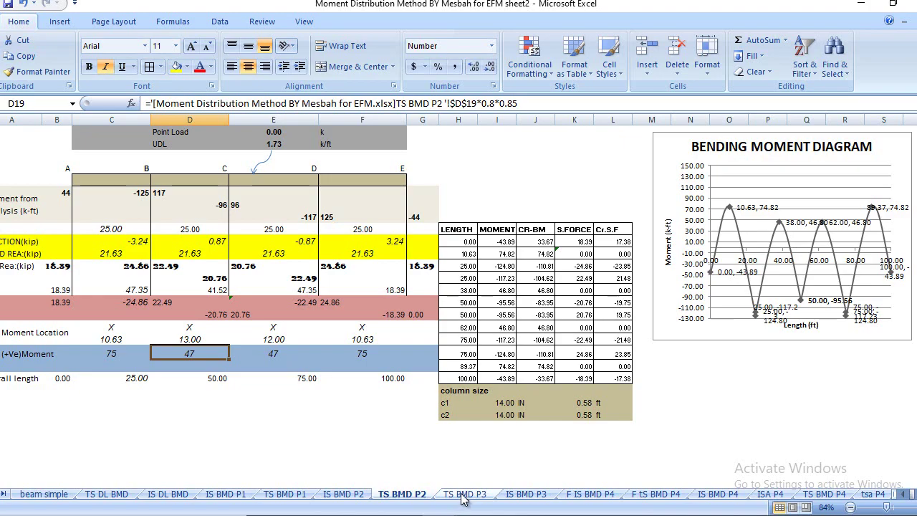
In the Misbah.pdf notes in Foxit Reader, mark page 17's lower loading diagram with a red check mark, the label P1 and a midspan dot.
key(alt+Tab)
scroll(503, 384, up, 5)
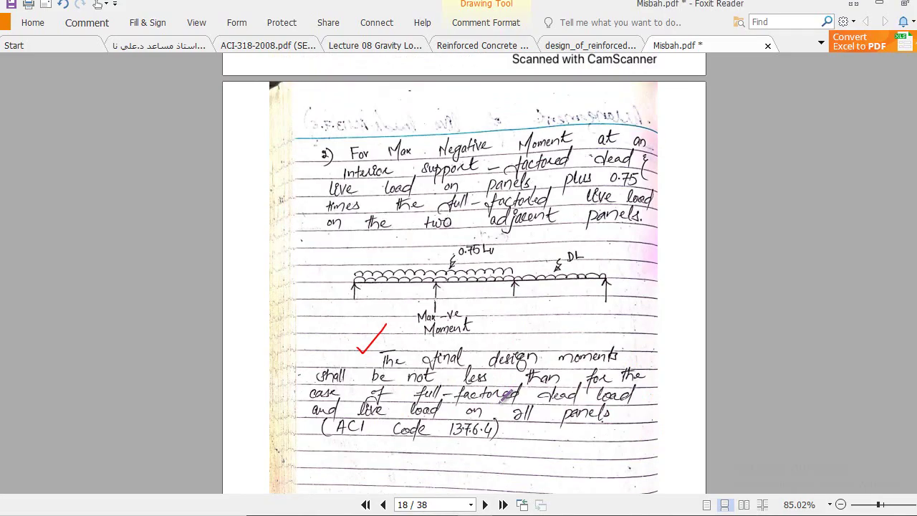
scroll(507, 406, up, 3)
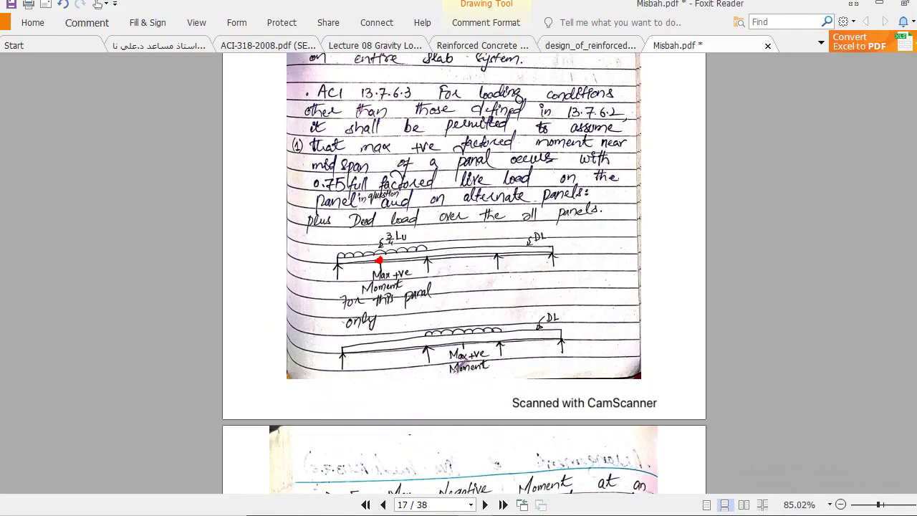
drag(542, 349, 594, 310)
mouse_move(588, 362)
mouse_down()
mouse_move(586, 338)
mouse_move(597, 346)
mouse_move(589, 353)
mouse_move(608, 361)
mouse_up()
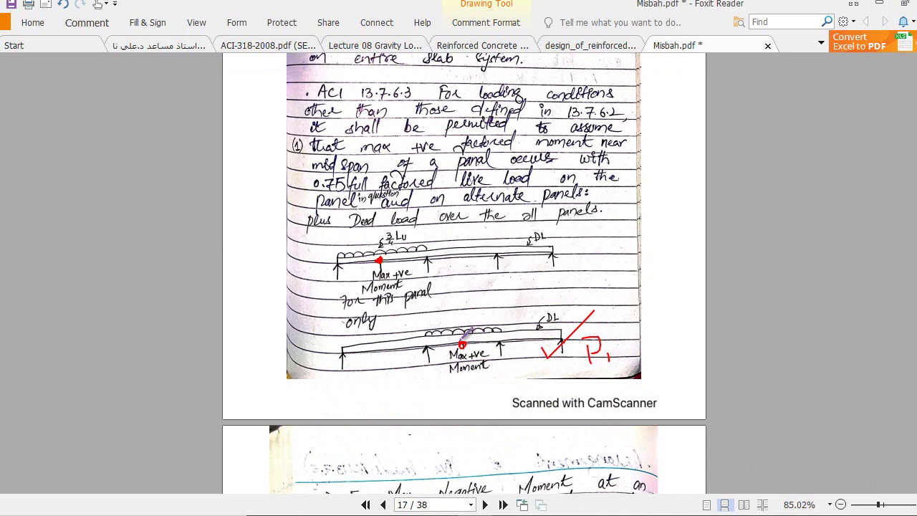
scroll(476, 342, down, 5)
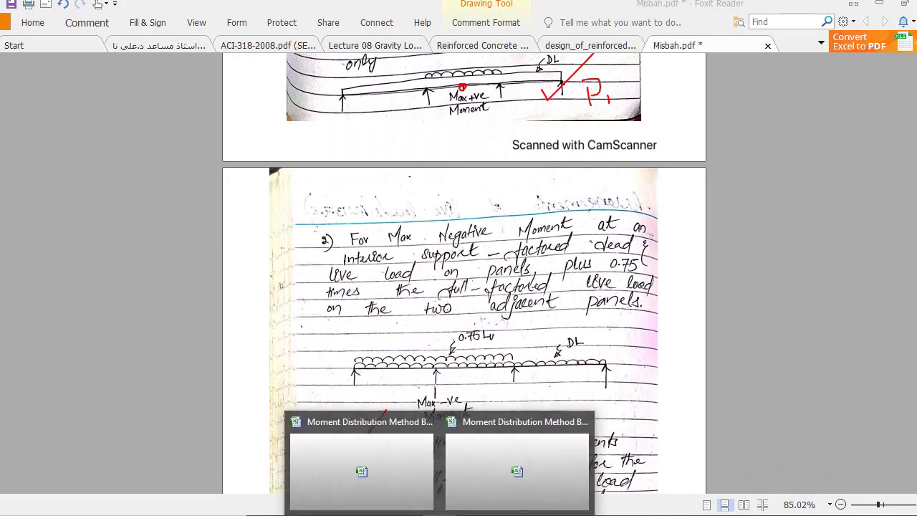
In the EFM Excel workbook, examine loading pattern P3 and the moment distribution table on the ISA P3 sheet.
click(503, 475)
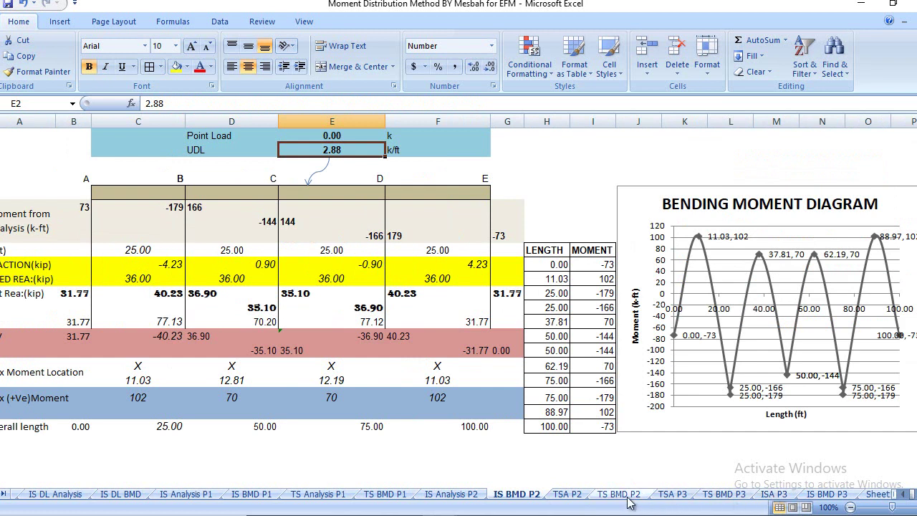
click(773, 494)
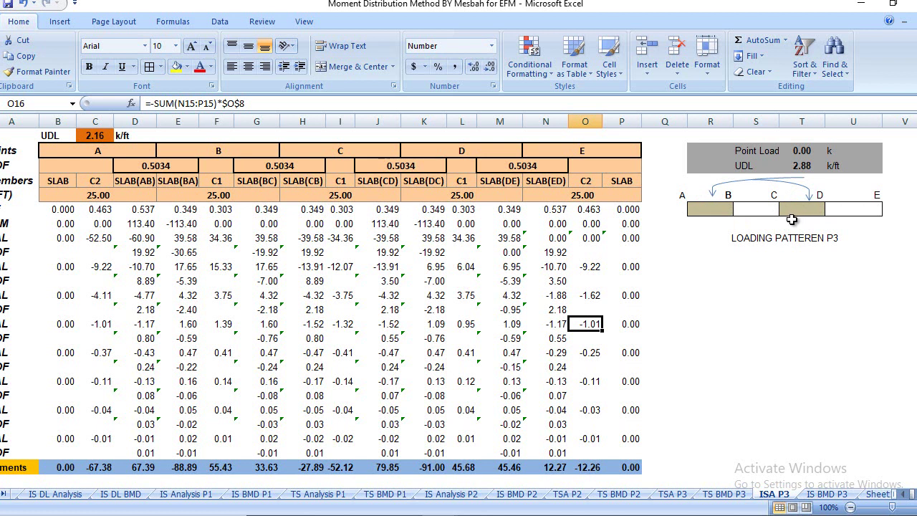
scroll(434, 381, down, 1)
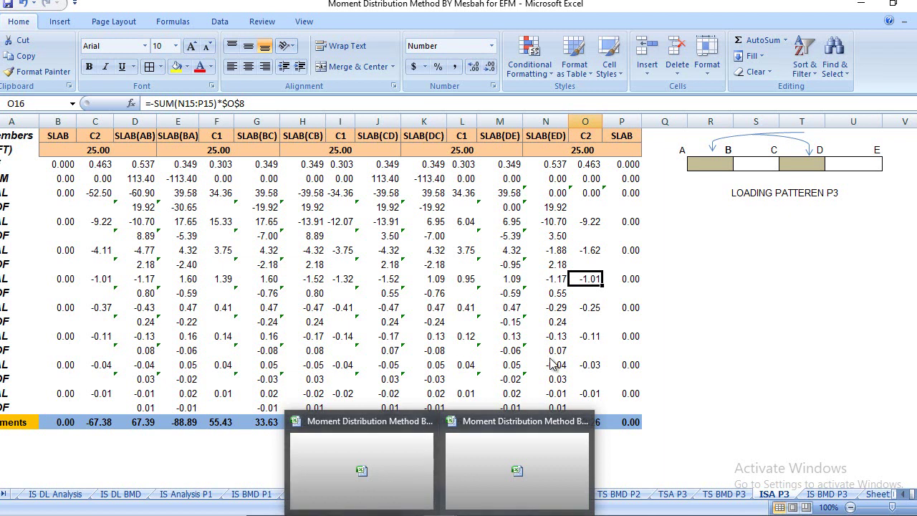
Inspect UDL cell C3 on ISA P3 and the corresponding support and span moments on IS BMD P3.
click(838, 495)
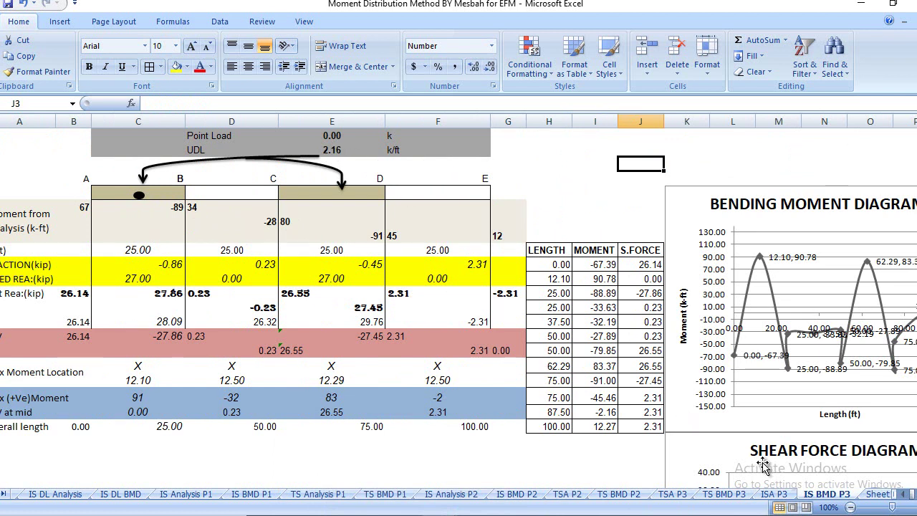
click(773, 494)
scroll(348, 180, up, 2)
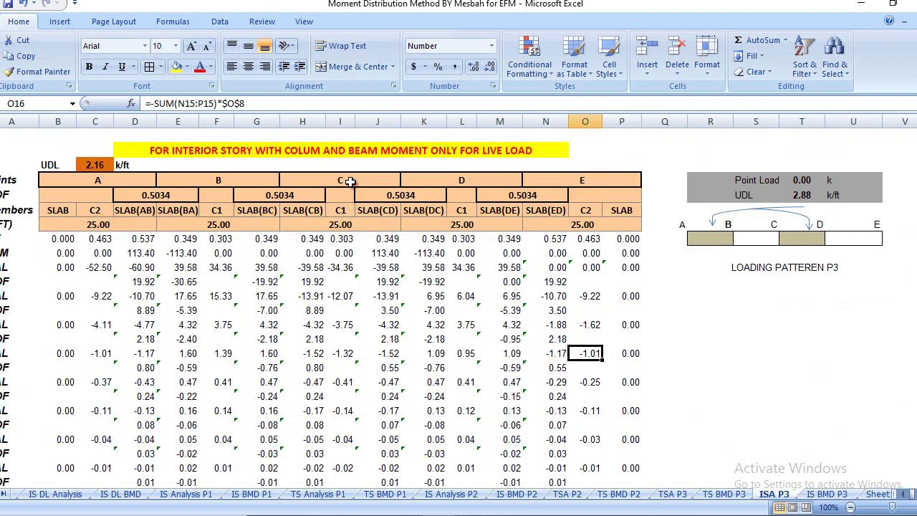
click(99, 166)
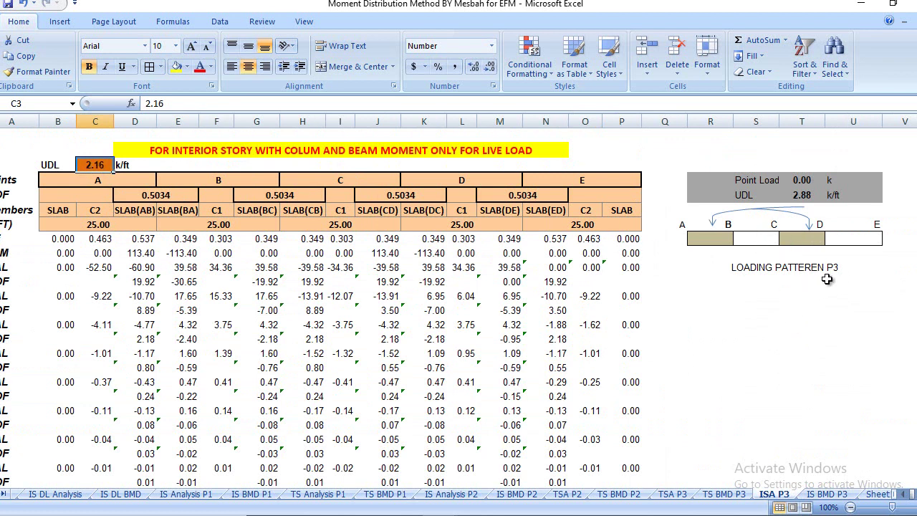
click(851, 495)
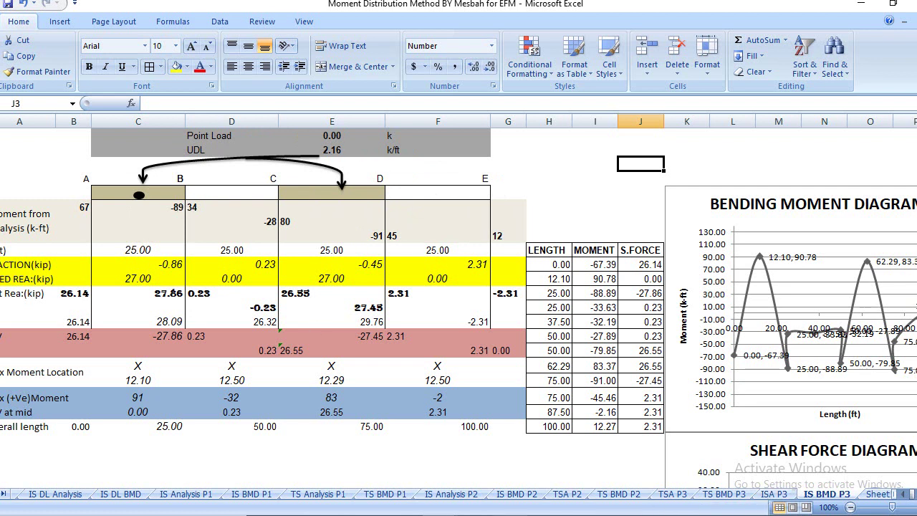
In the EFM sheet2 workbook, compare span AB's reduced maximum positive moment in C19 between IS BMD P3 and IS BMD P2.
mouse_move(427, 512)
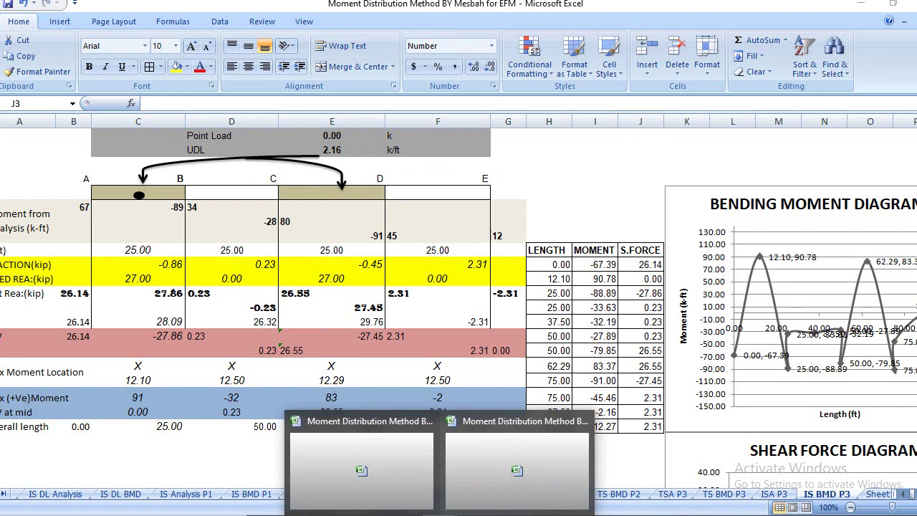
click(487, 494)
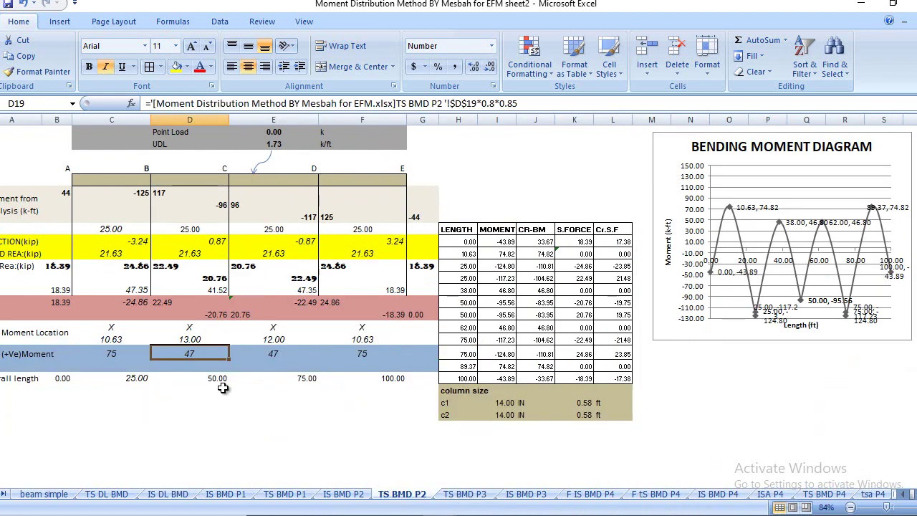
click(530, 496)
click(126, 356)
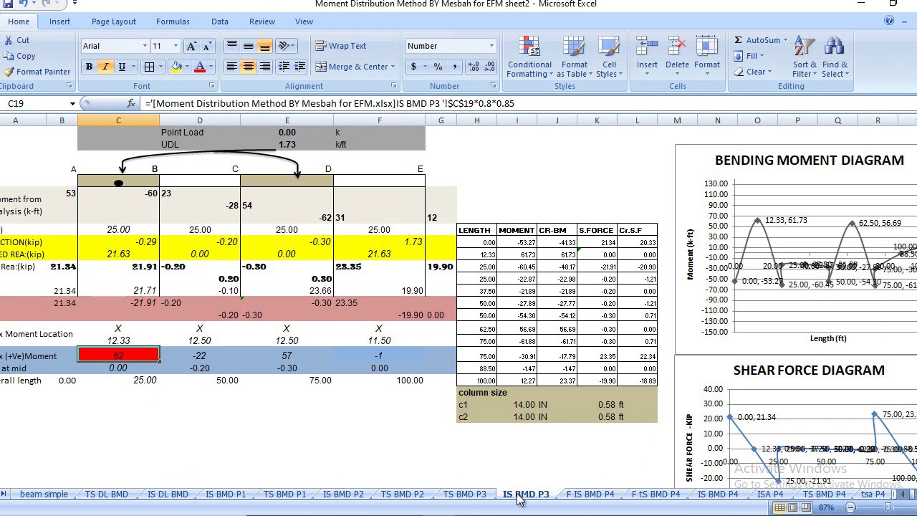
click(342, 494)
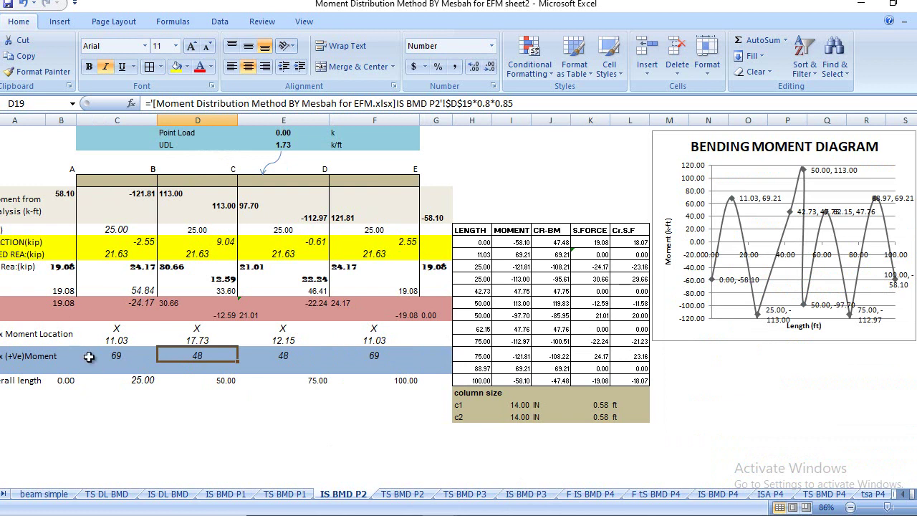
click(117, 355)
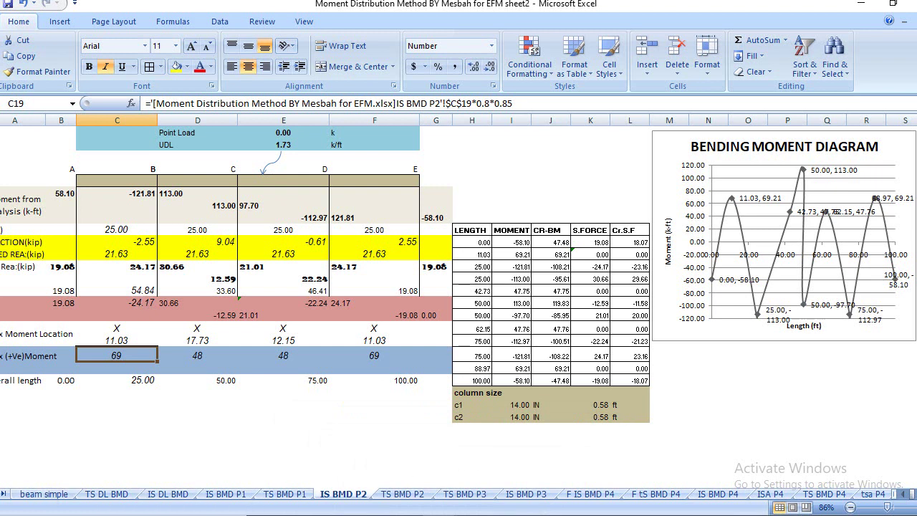
key(ctrl+Page_Down)
key(ctrl+Page_Down)
key(ctrl+Page_Down)
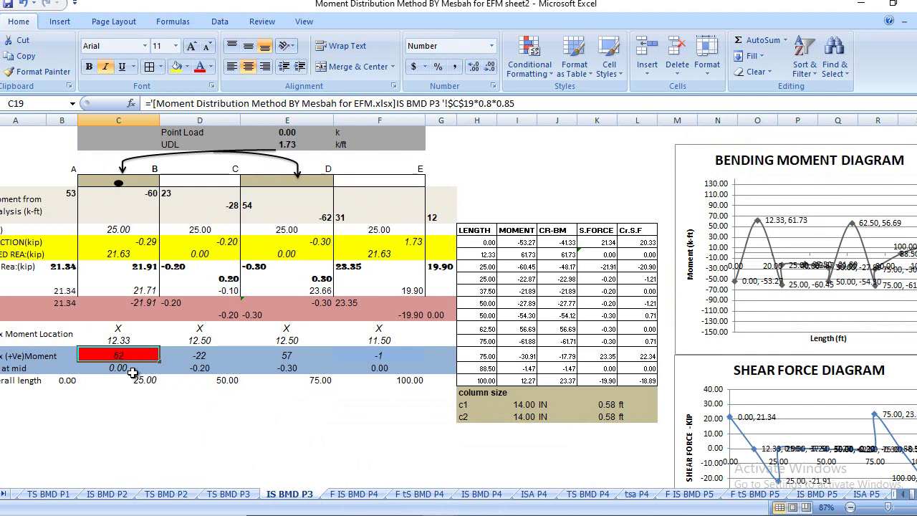
Highlight span AB's maximum positive moment in C19 on IS BMD P2 with a yellow fill.
click(107, 494)
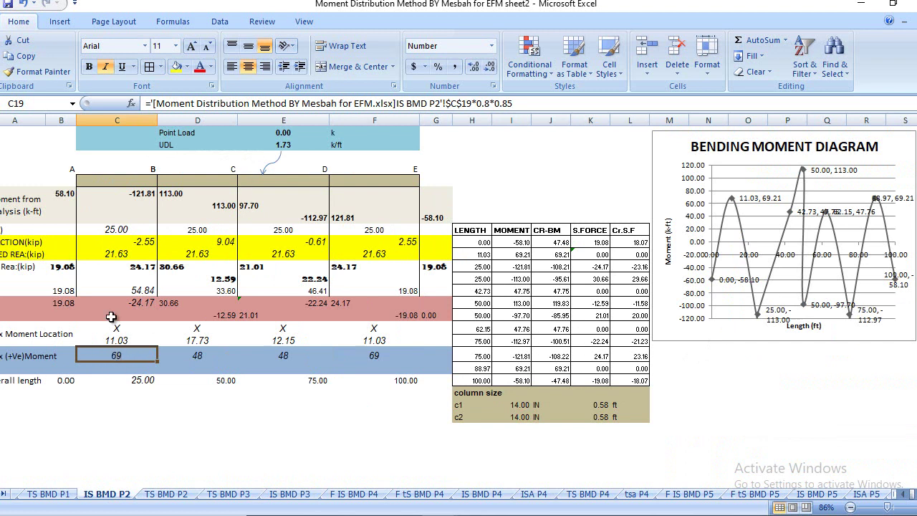
click(176, 67)
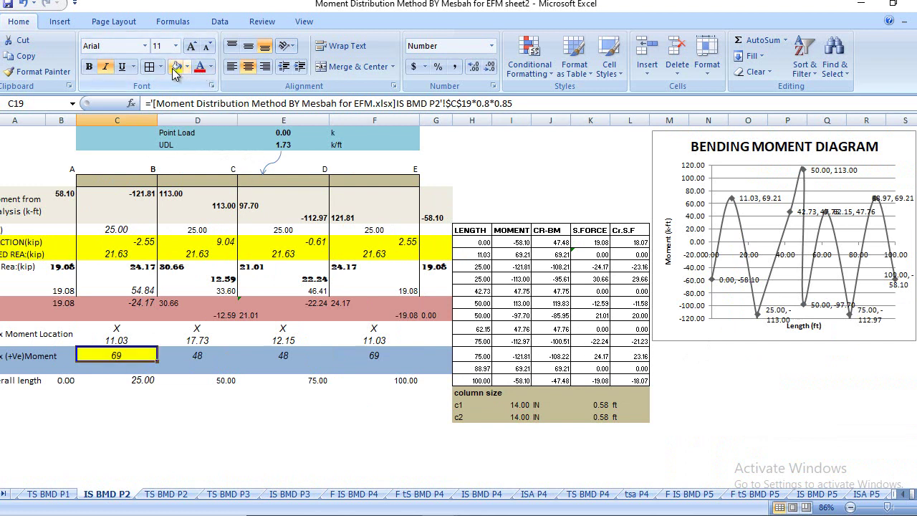
click(148, 430)
click(126, 358)
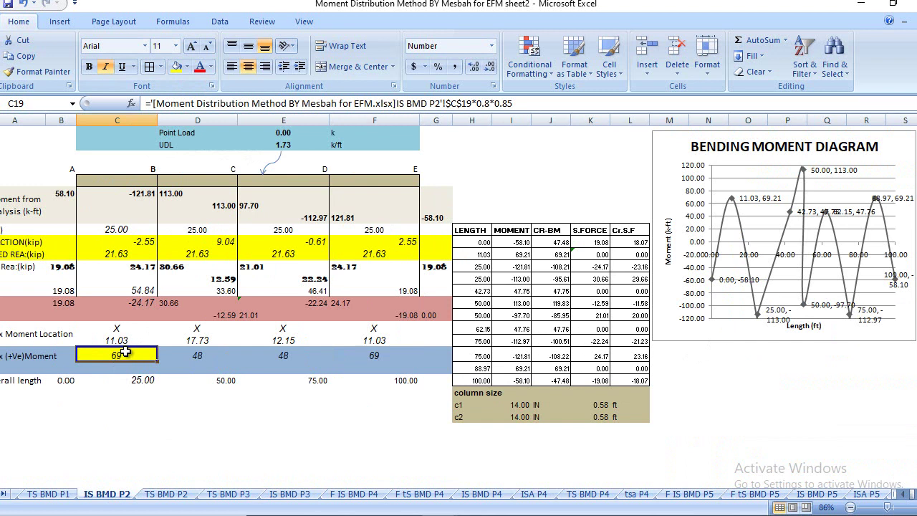
Check IS BMD P3, and compare span AB's maximum positive moment in C19 between TS BMD P3 and TS BMD P2.
click(289, 498)
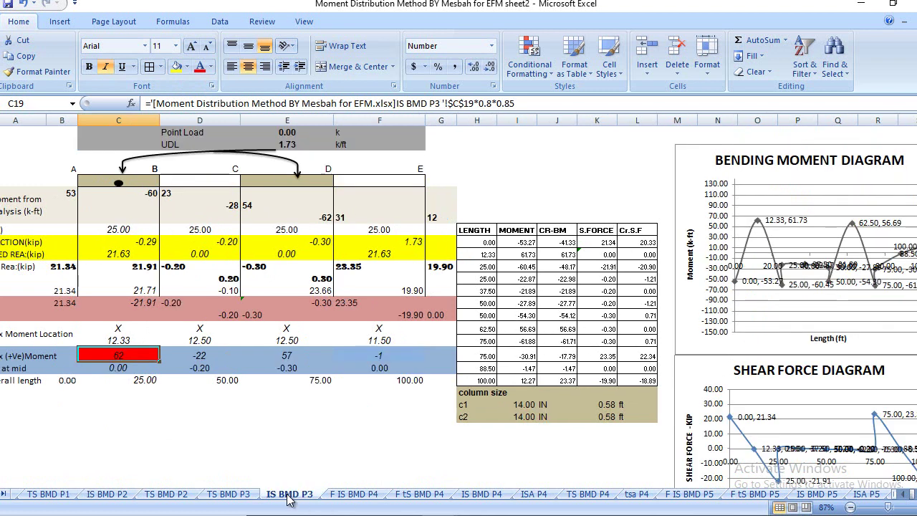
click(228, 494)
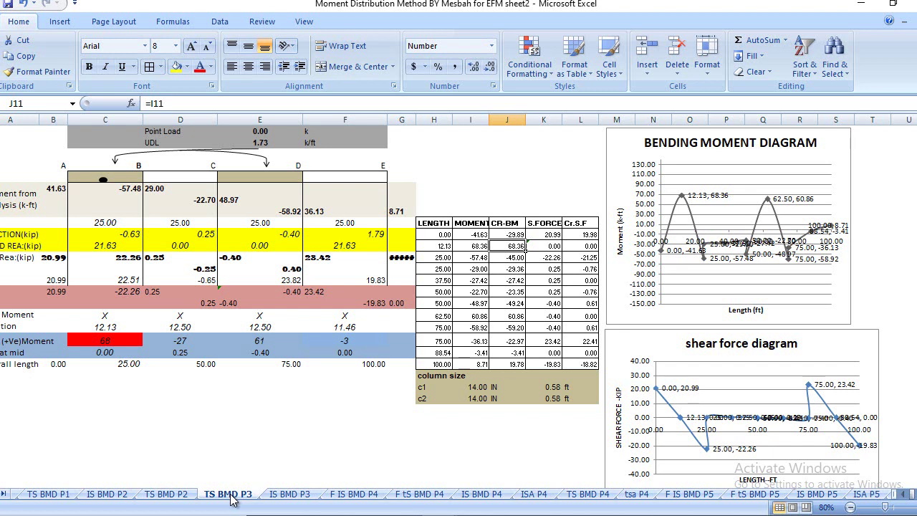
click(112, 340)
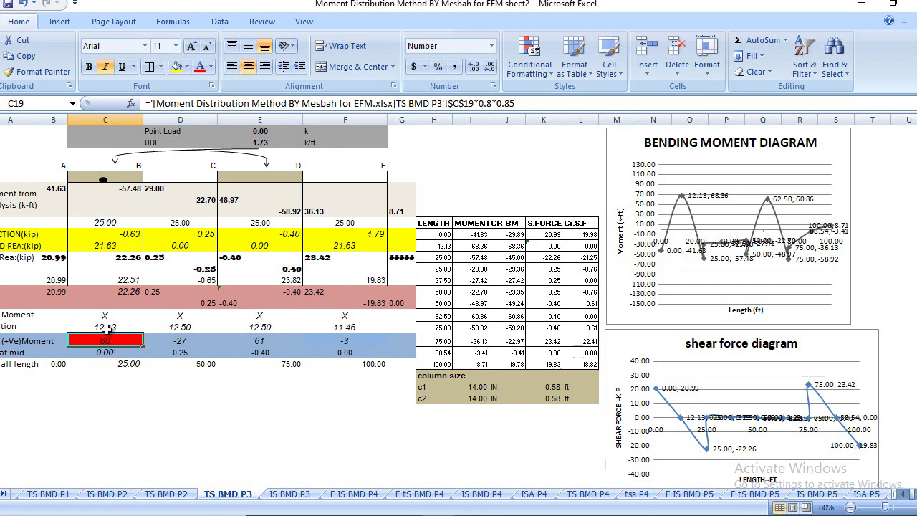
click(166, 494)
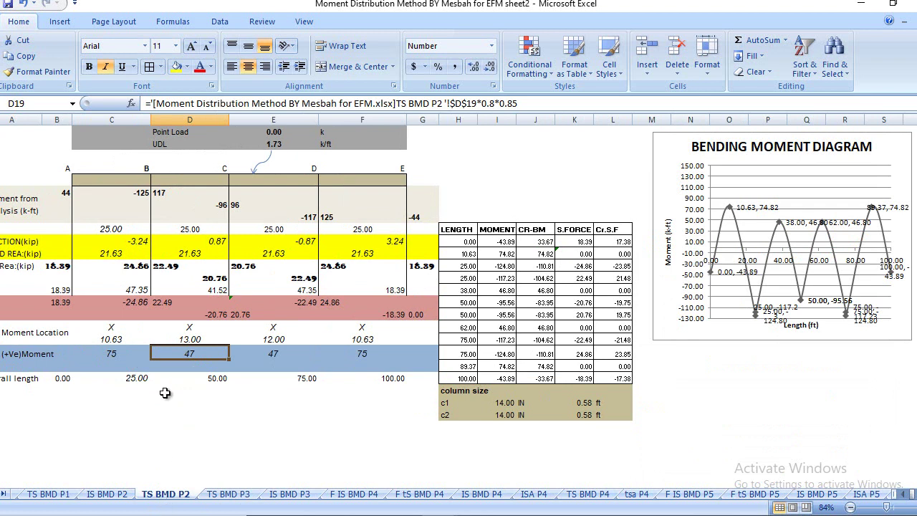
click(103, 357)
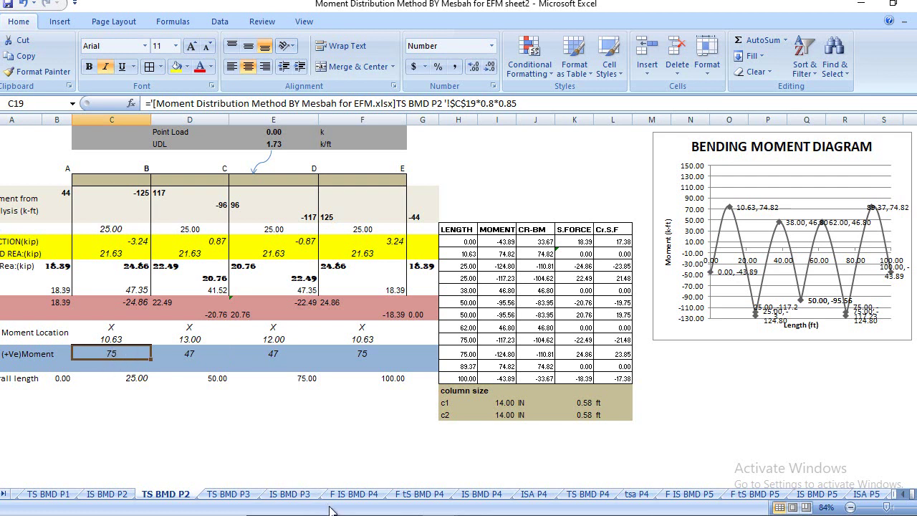
click(289, 495)
click(228, 494)
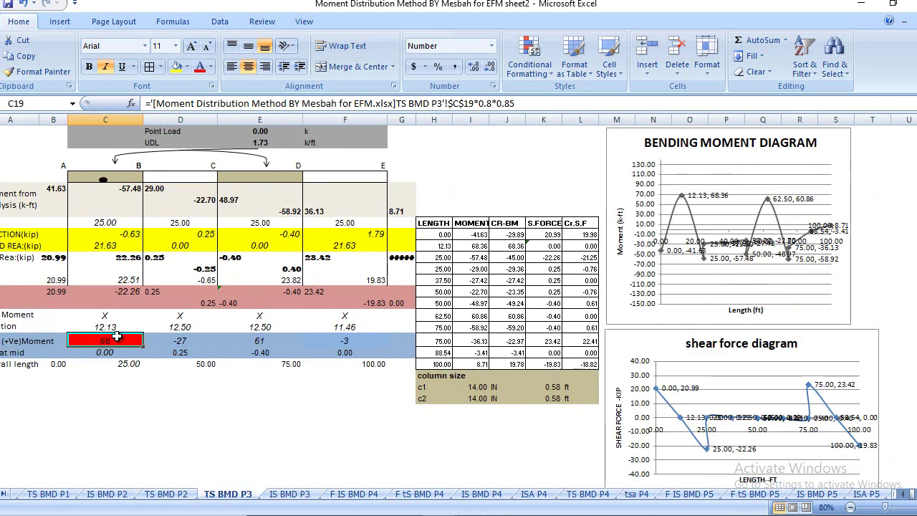
Highlight span AB's maximum positive moment in C19 on TS BMD P2 with a yellow fill.
click(166, 494)
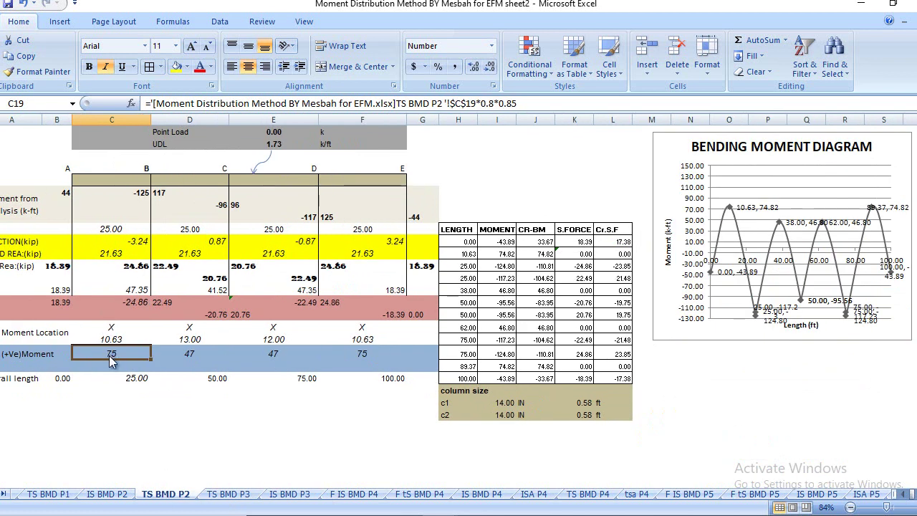
click(176, 67)
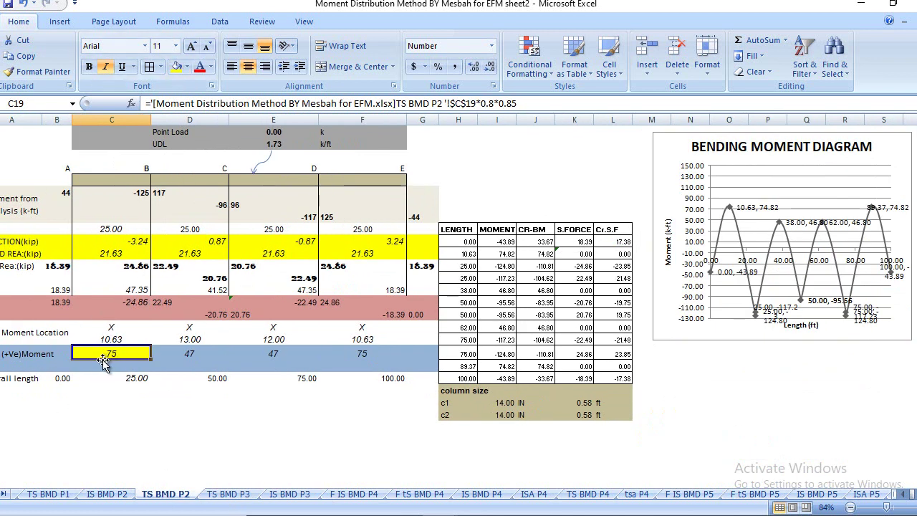
Compare span AB's maximum positive moment in C19 on the IS and TS BMD P3 sheets with the highlighted P2 values.
click(288, 495)
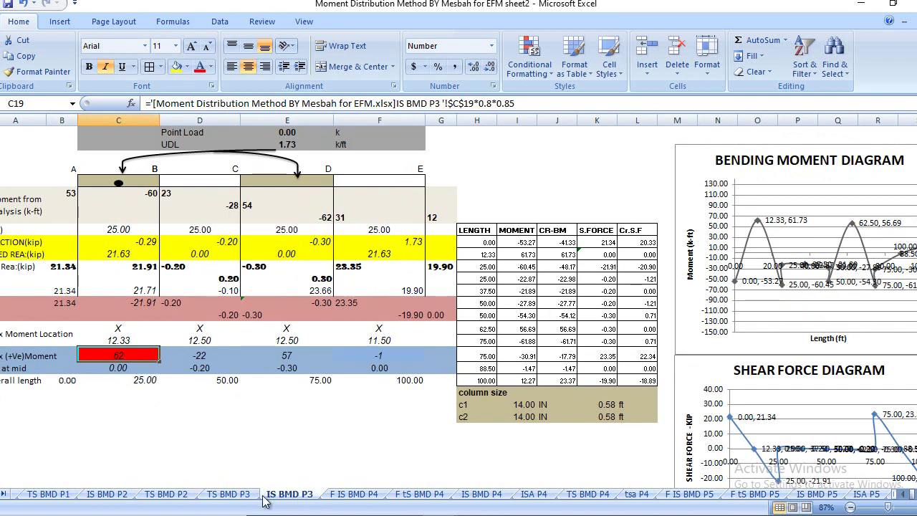
click(229, 495)
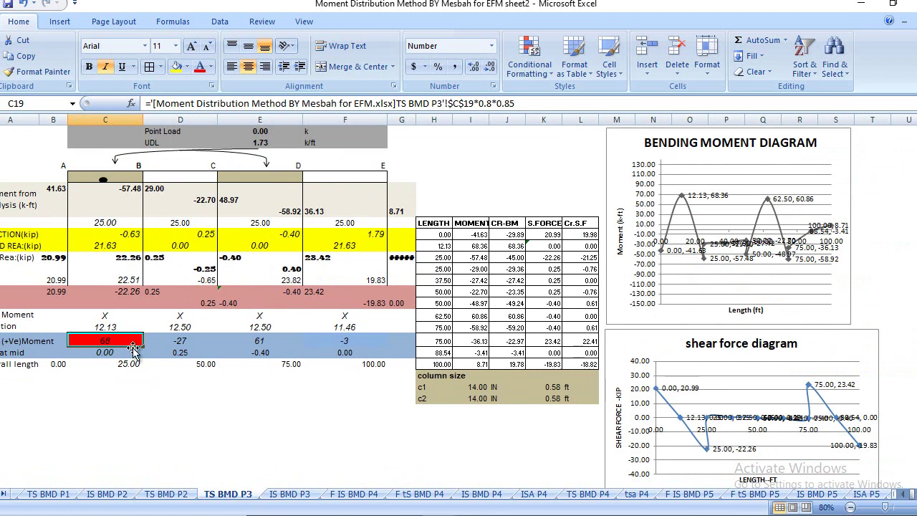
click(108, 494)
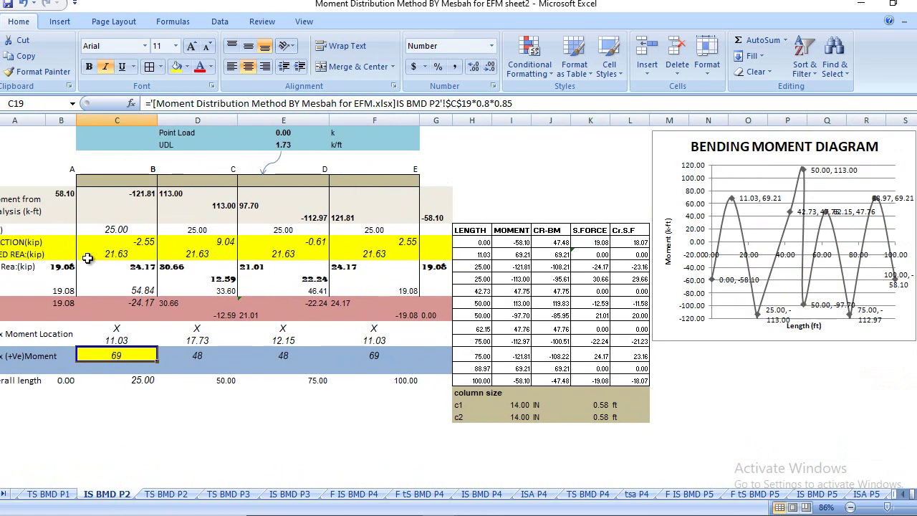
click(150, 423)
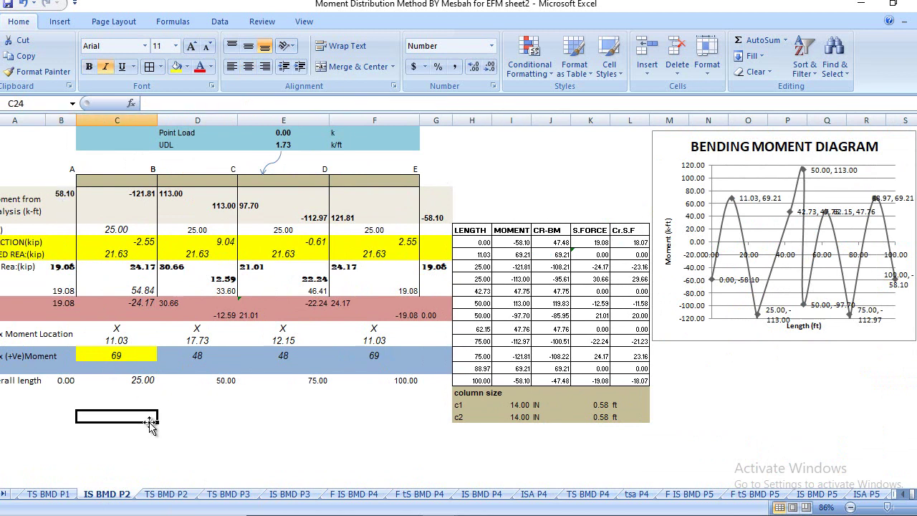
click(166, 494)
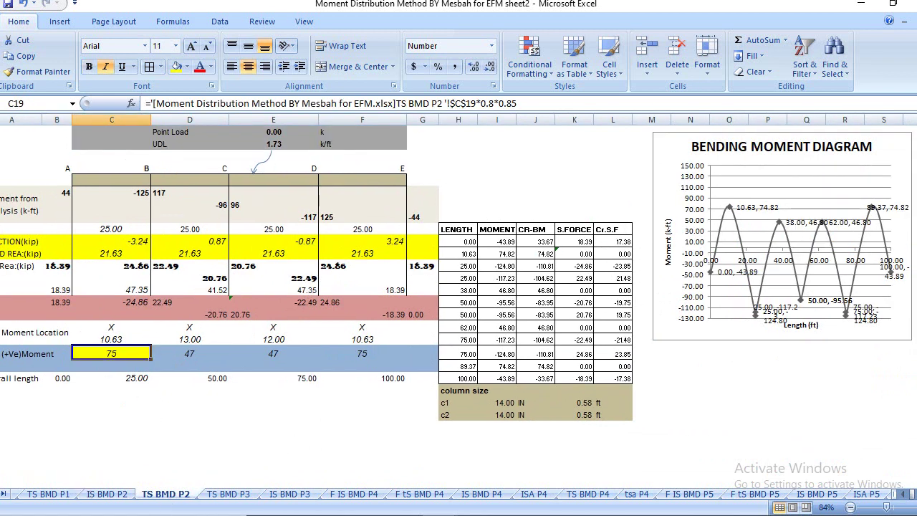
Examine the red-highlighted moments at support B and the loaded spans on F IS BMD P4 and F tS BMD P4.
click(354, 494)
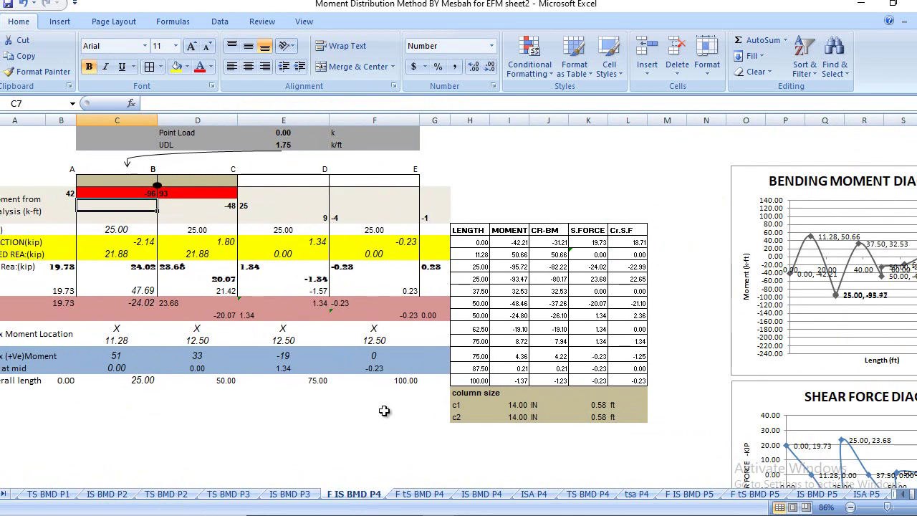
click(158, 185)
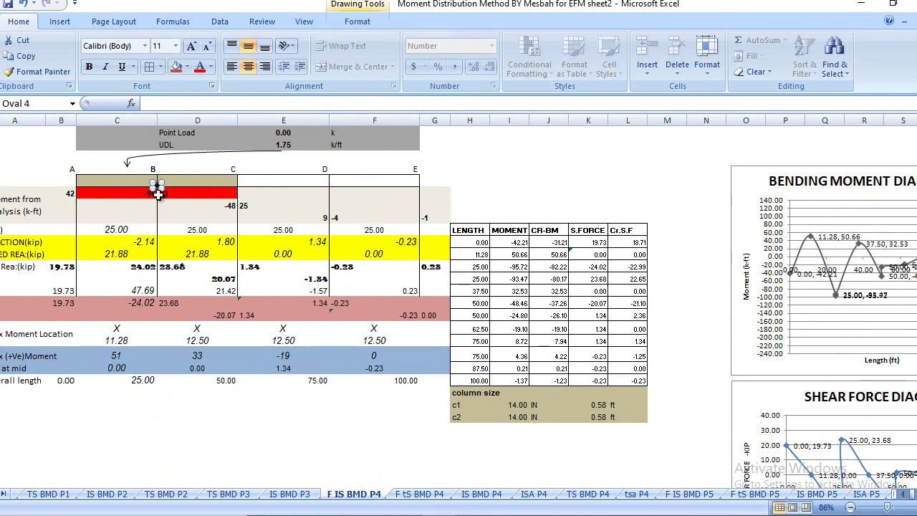
click(181, 215)
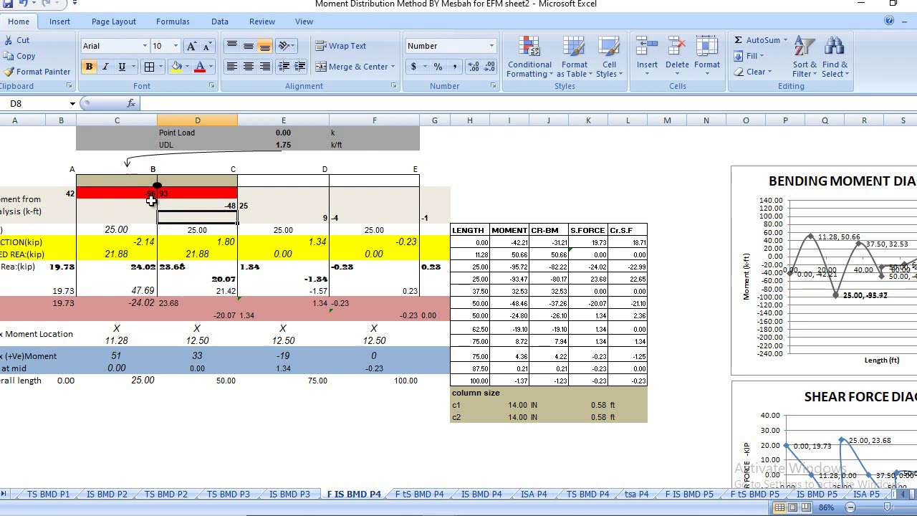
click(409, 495)
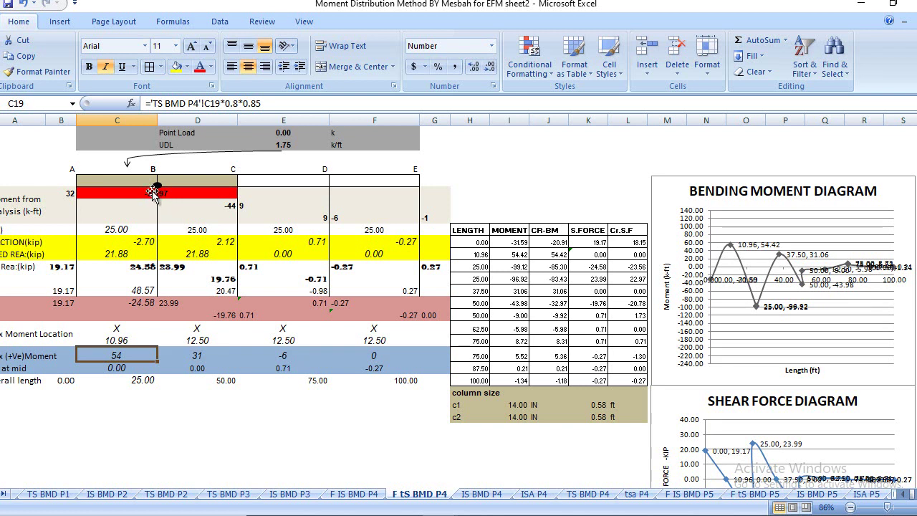
click(353, 496)
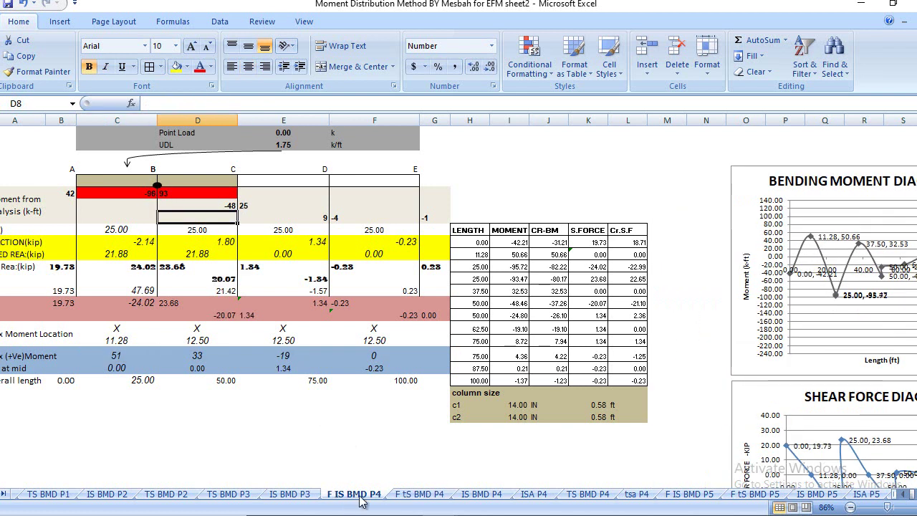
Inspect the support B moment in C6 on IS BMD P2 and the *0.8*0.85 factors in its formula.
click(107, 494)
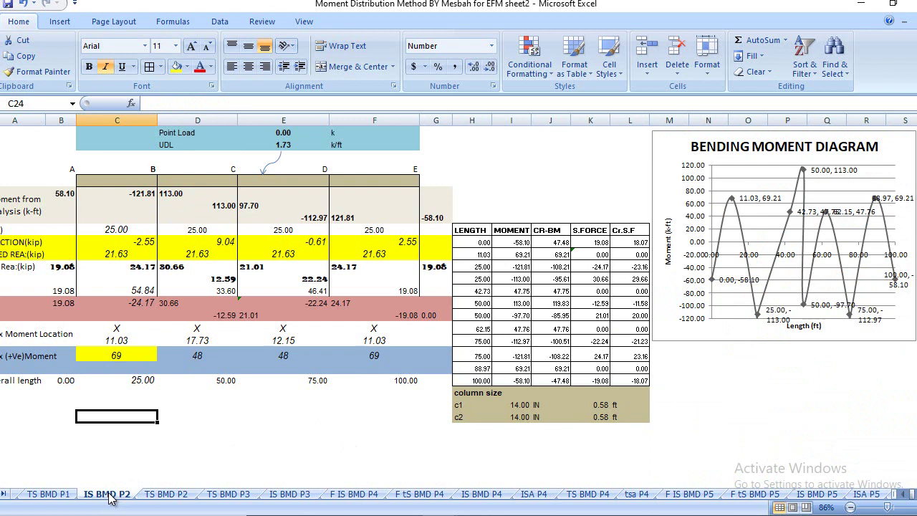
click(146, 192)
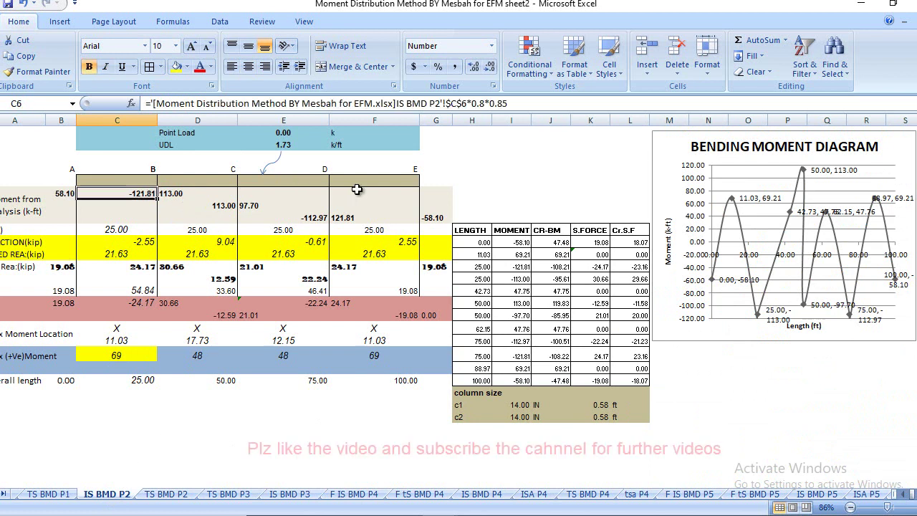
drag(509, 103, 466, 103)
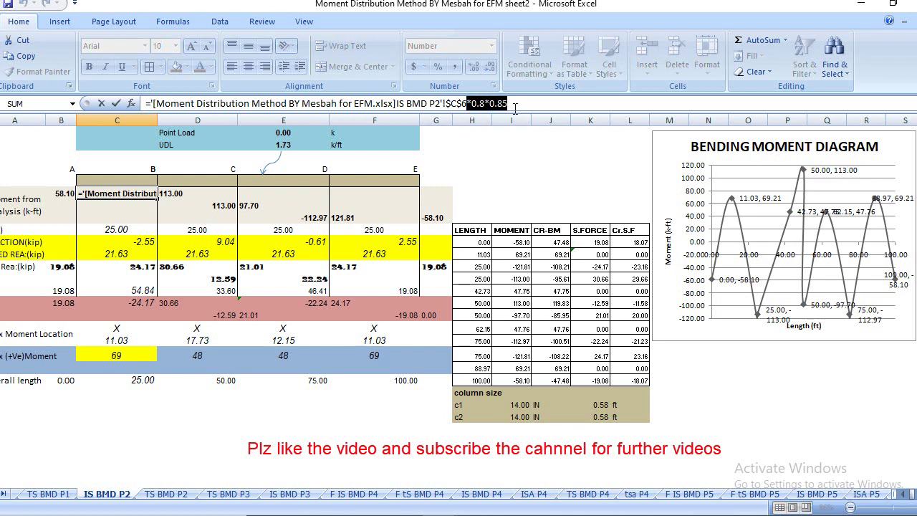
key(Escape)
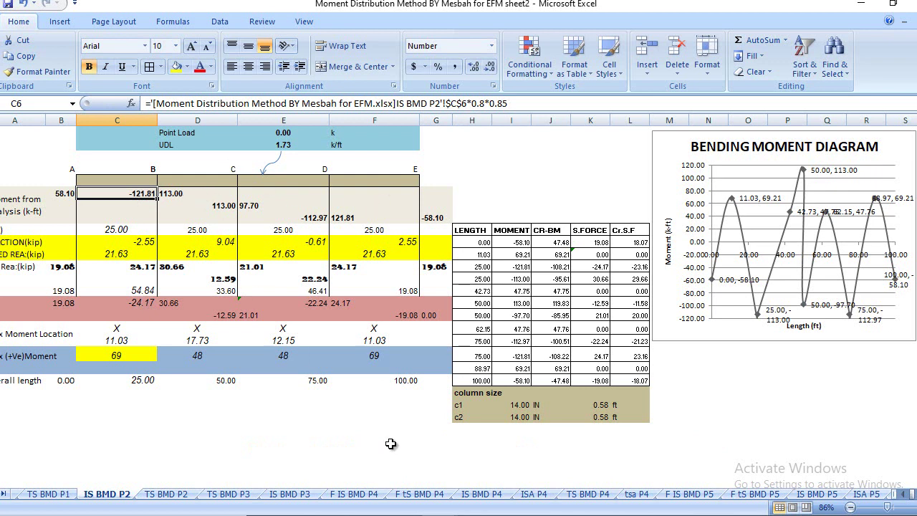
Compare the support B moments on F IS BMD P4 and F tS BMD P4 with those on IS BMD P2 and TS BMD P2.
click(353, 494)
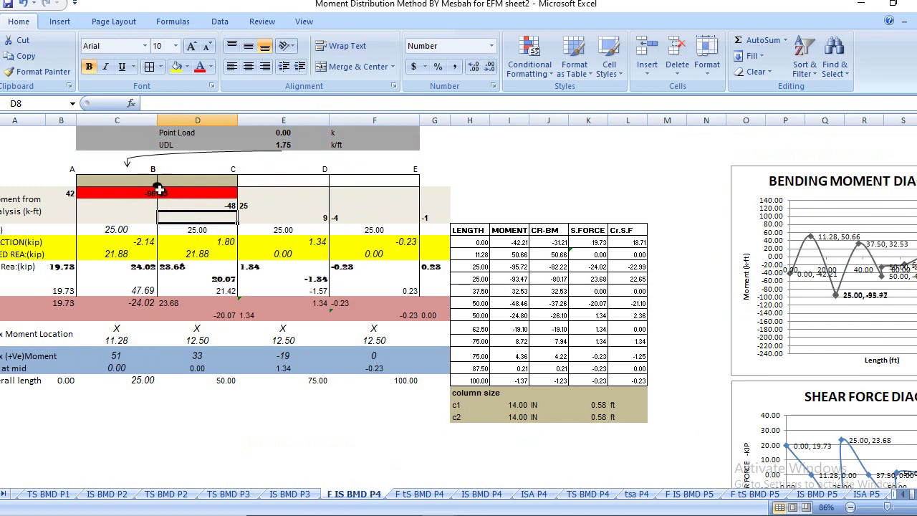
click(420, 493)
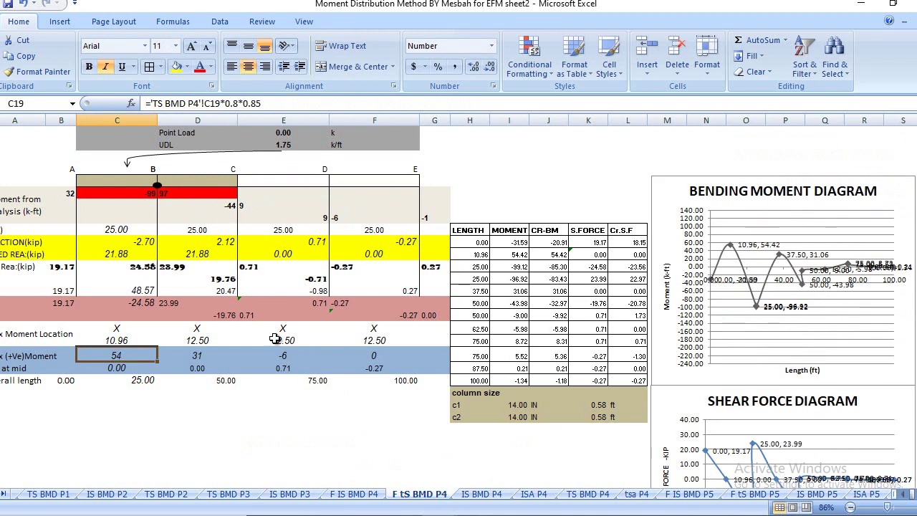
click(353, 494)
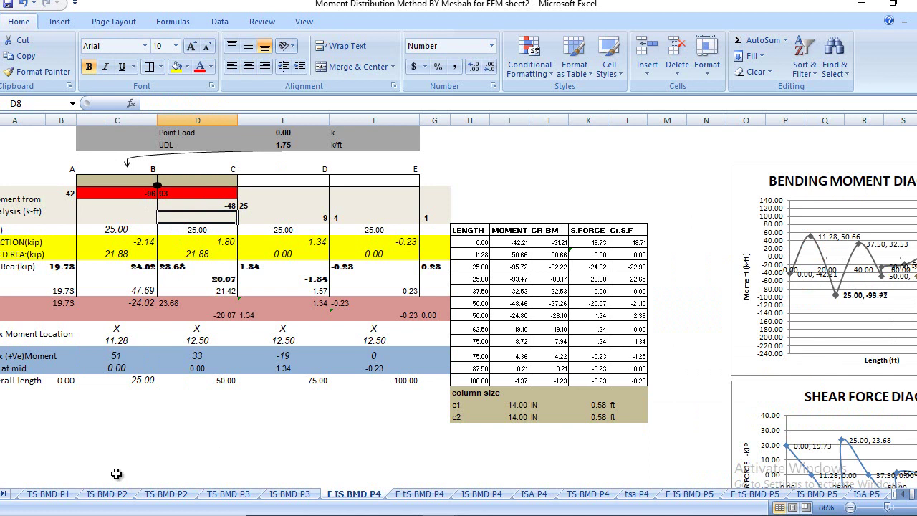
click(107, 494)
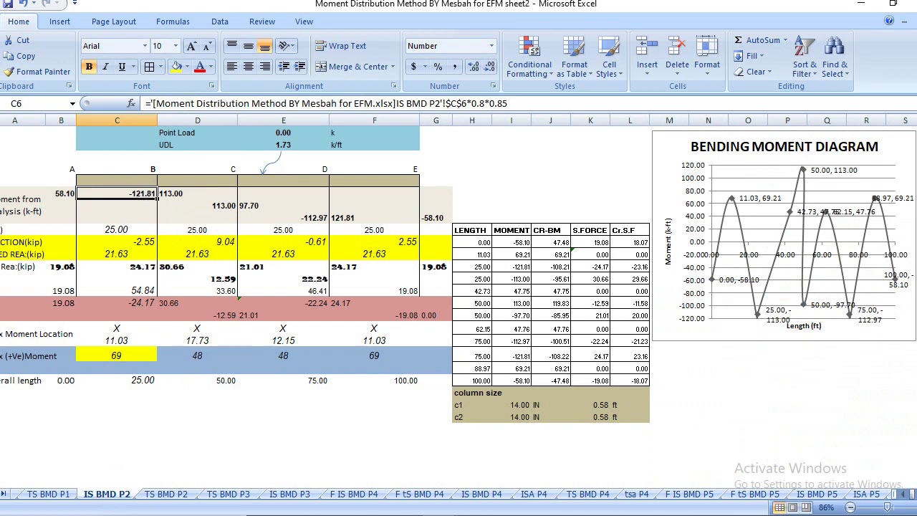
click(166, 494)
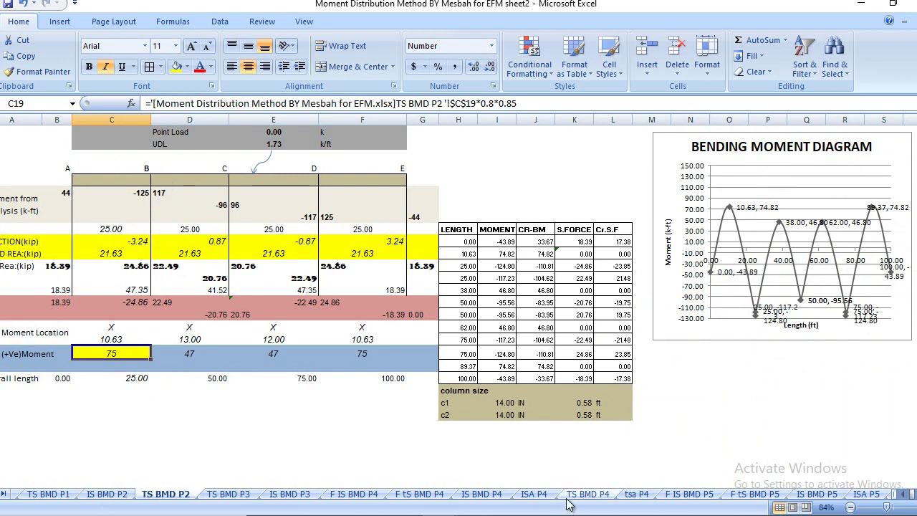
Examine the red-highlighted support A moment in B6 on F IS BMD P5 and F tS BMD P5.
click(689, 494)
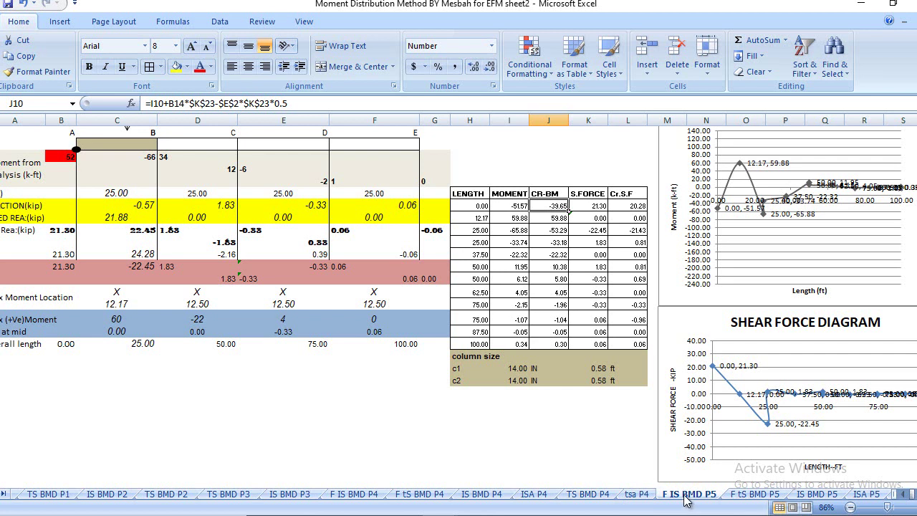
click(742, 501)
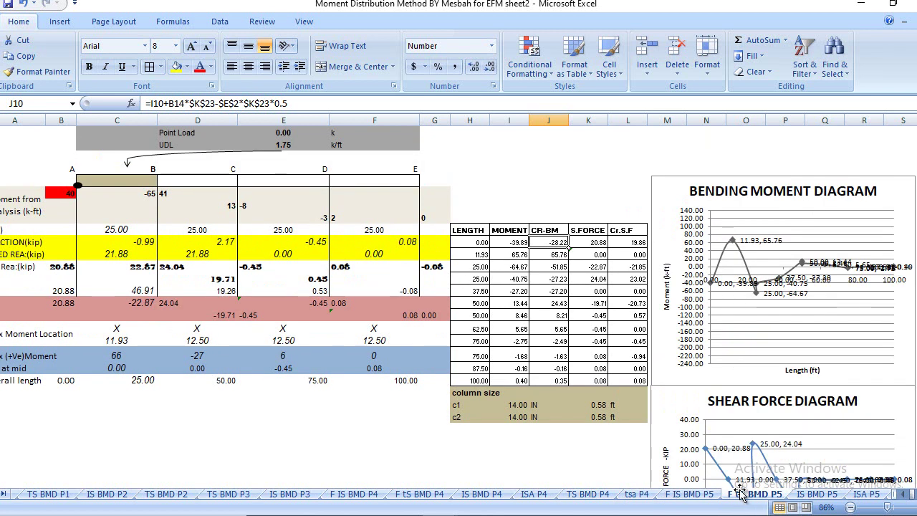
click(65, 195)
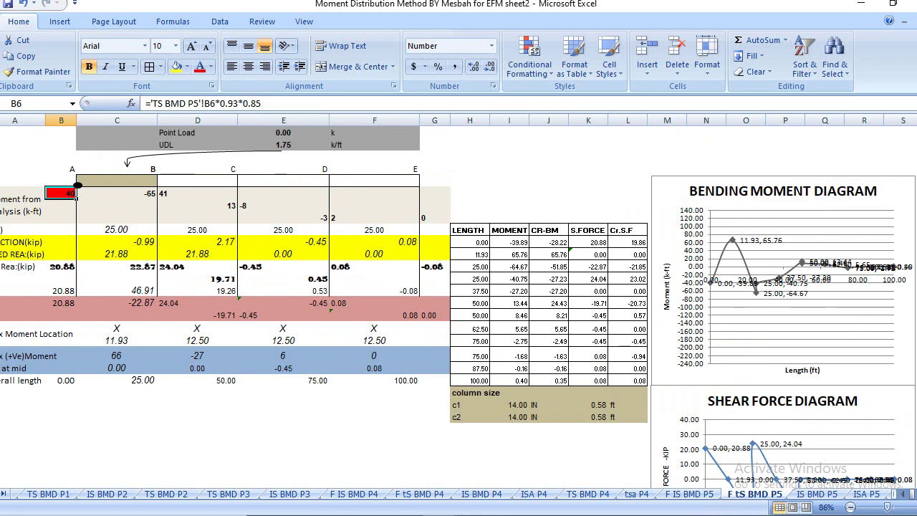
click(689, 494)
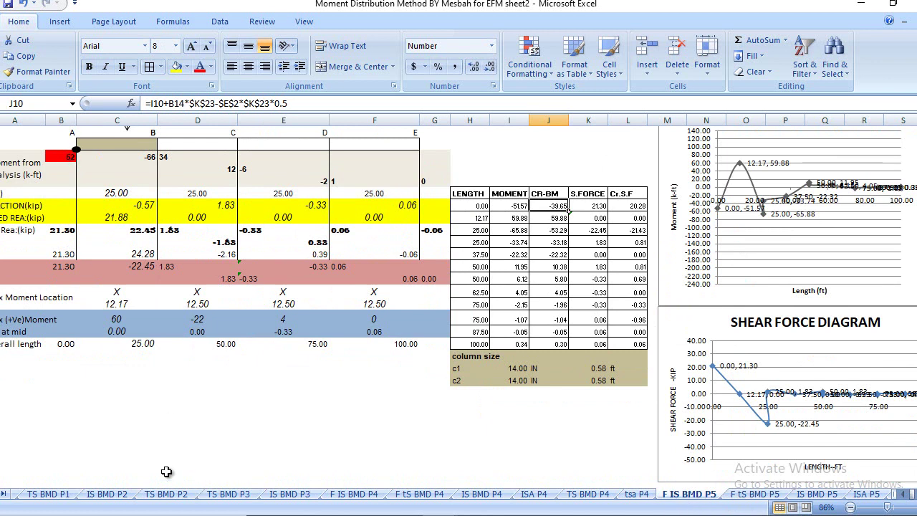
Compare the support A moment in B6 on IS BMD P2 and TS BMD P2 with its value on the F IS and F tS BMD P5 sheets.
click(107, 494)
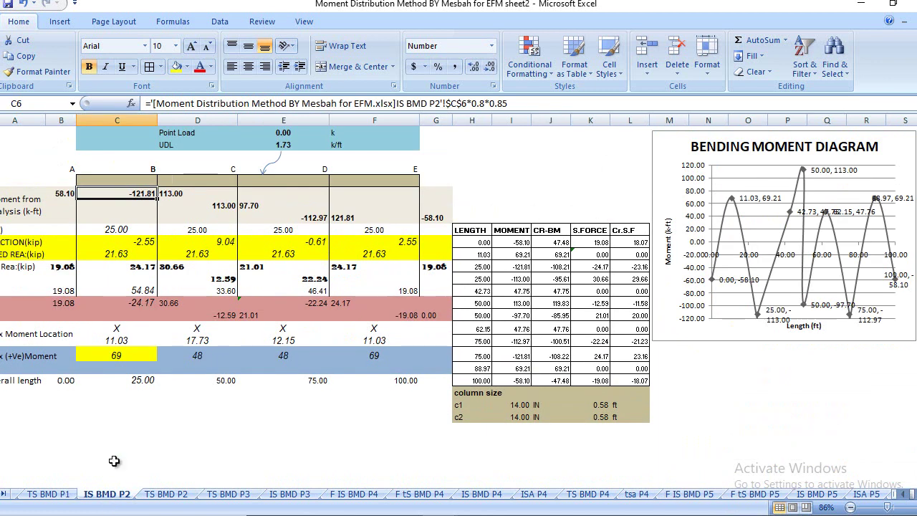
click(64, 193)
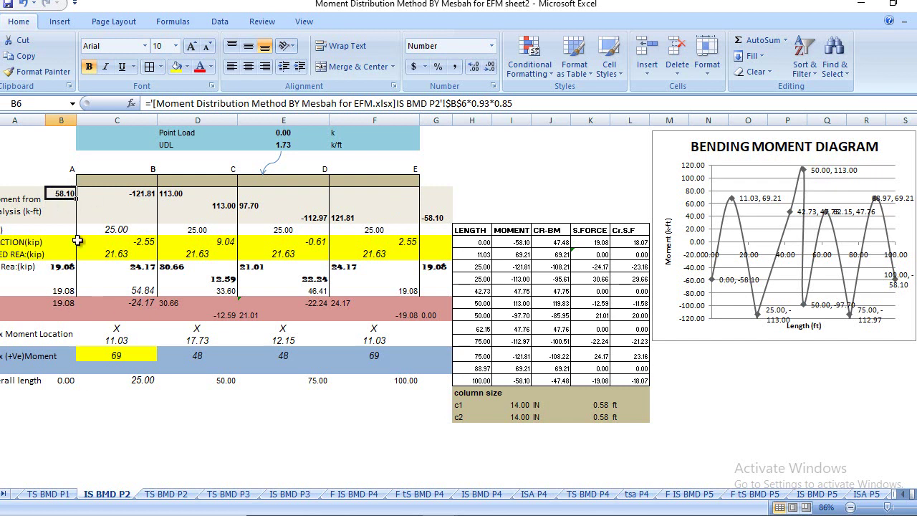
click(754, 494)
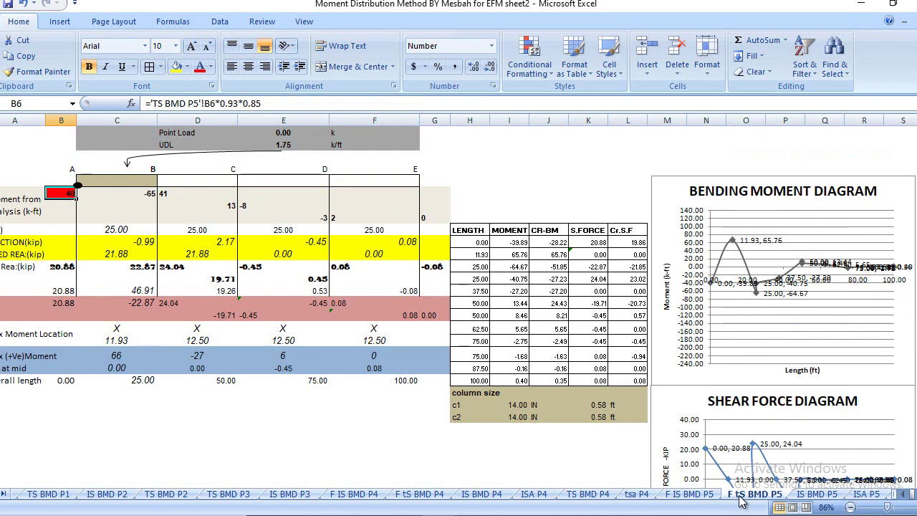
click(167, 493)
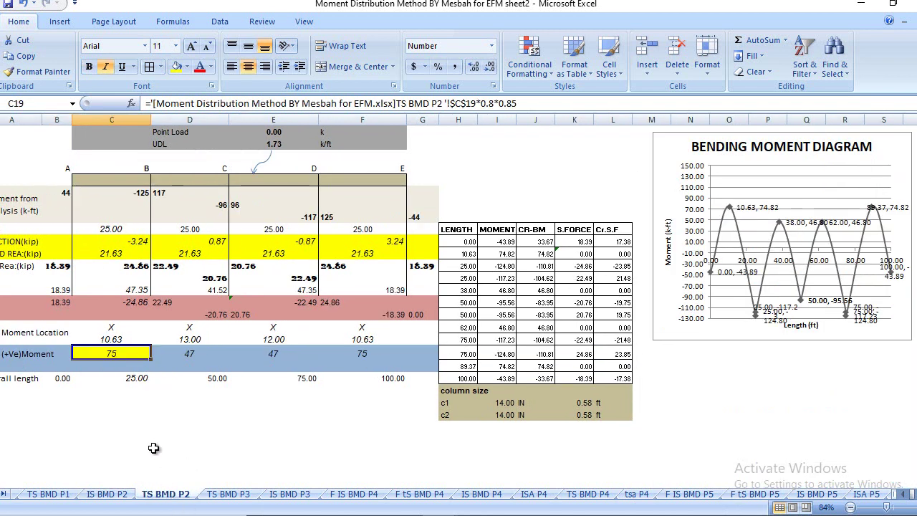
click(61, 194)
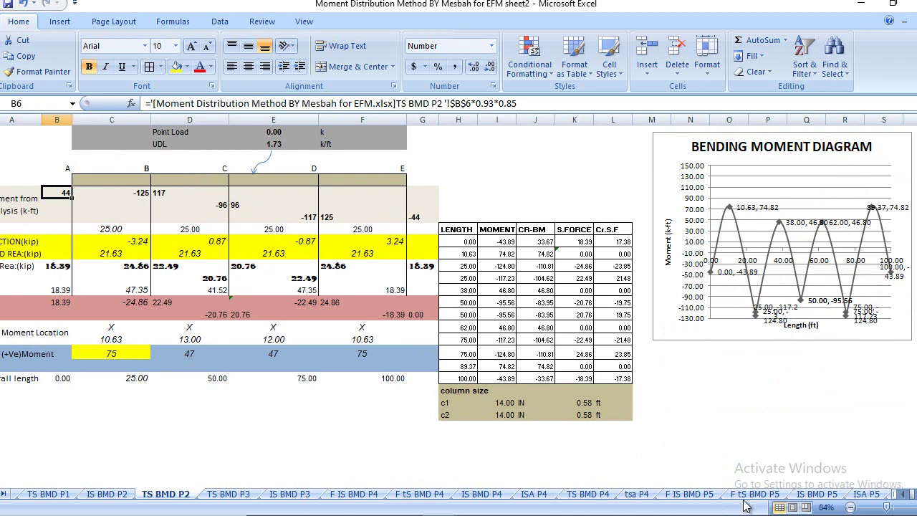
click(687, 494)
click(752, 495)
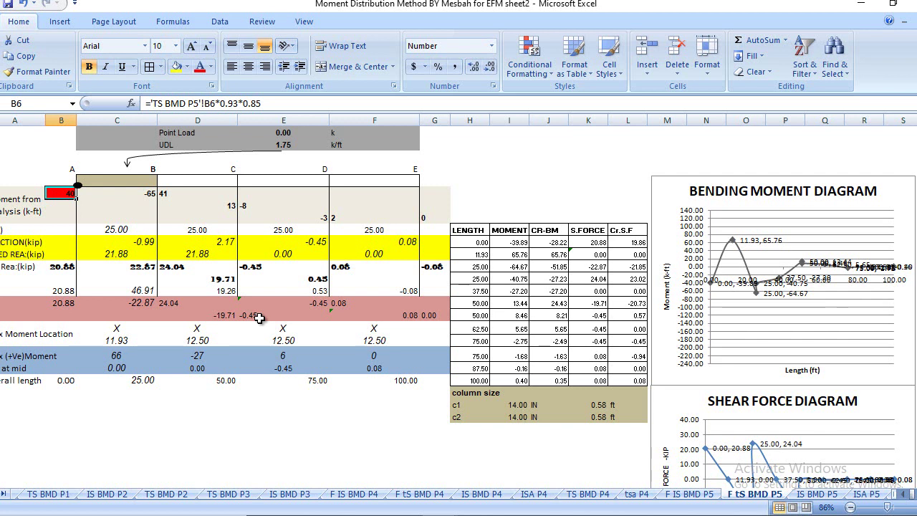
Switch to the Lecture 08 PDF in Foxit Reader and find the live-load moment diagram for the whole frame on slide 74.
click(867, 494)
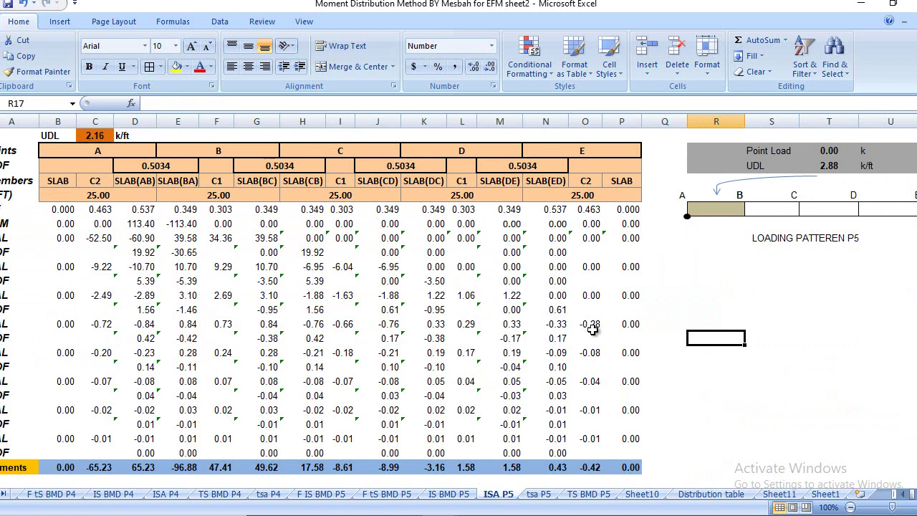
click(504, 514)
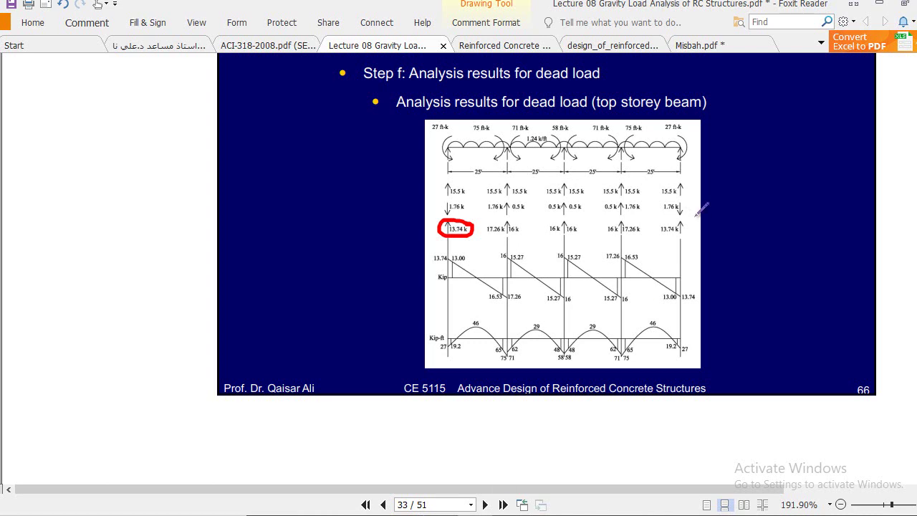
scroll(698, 207, down, 10)
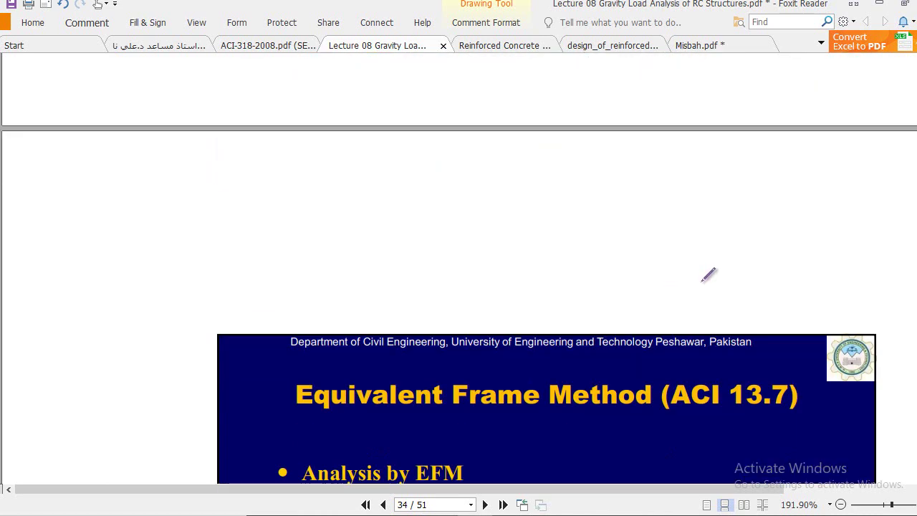
scroll(708, 273, down, 5)
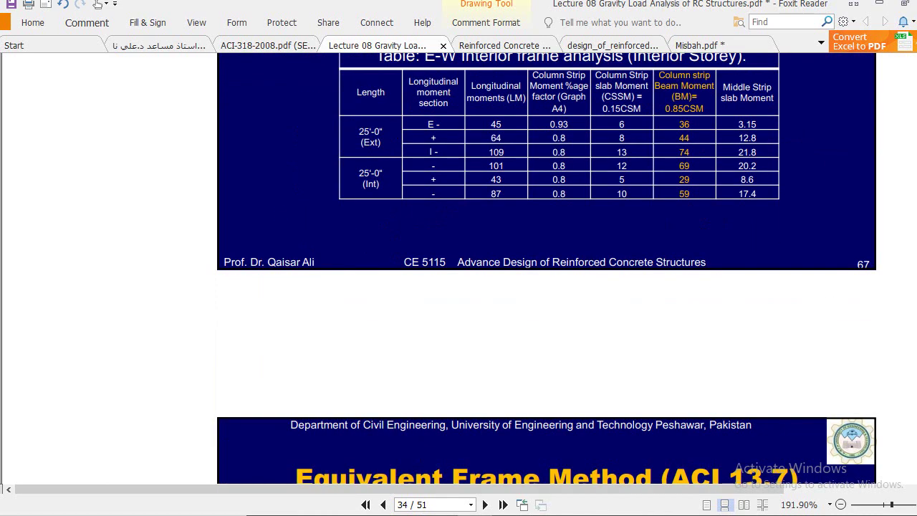
scroll(545, 268, down, 20)
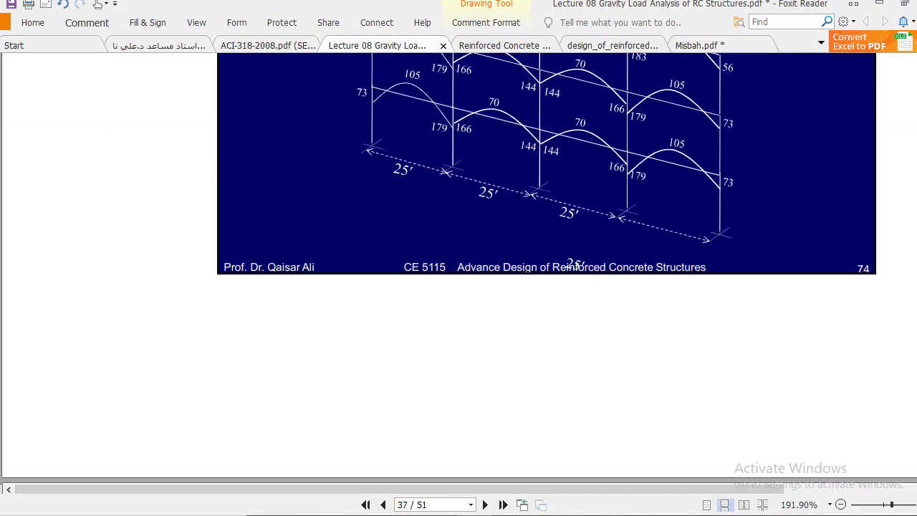
scroll(545, 165, down, 8)
scroll(546, 269, down, 8)
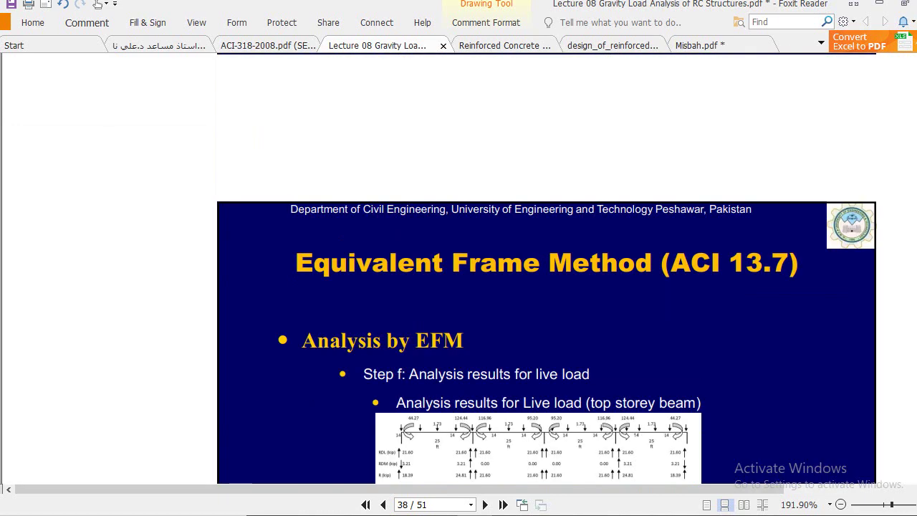
scroll(694, 315, up, 6)
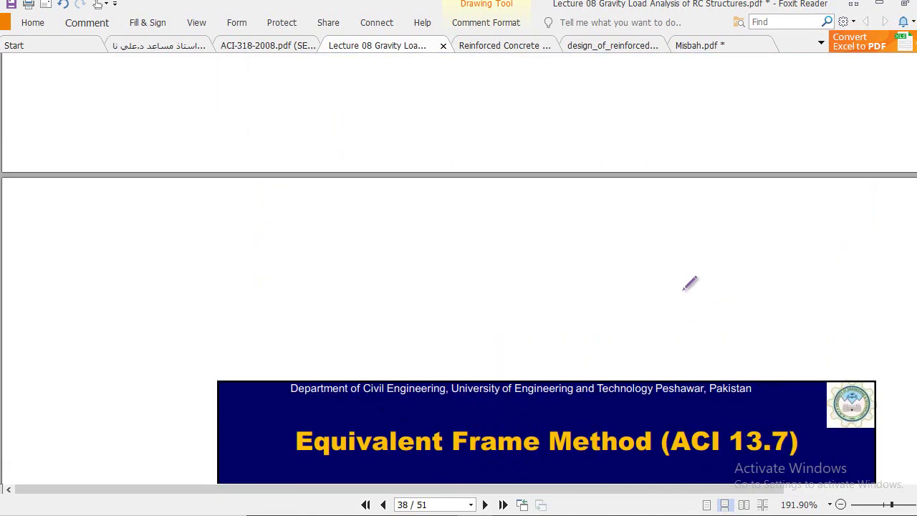
scroll(688, 271, up, 3)
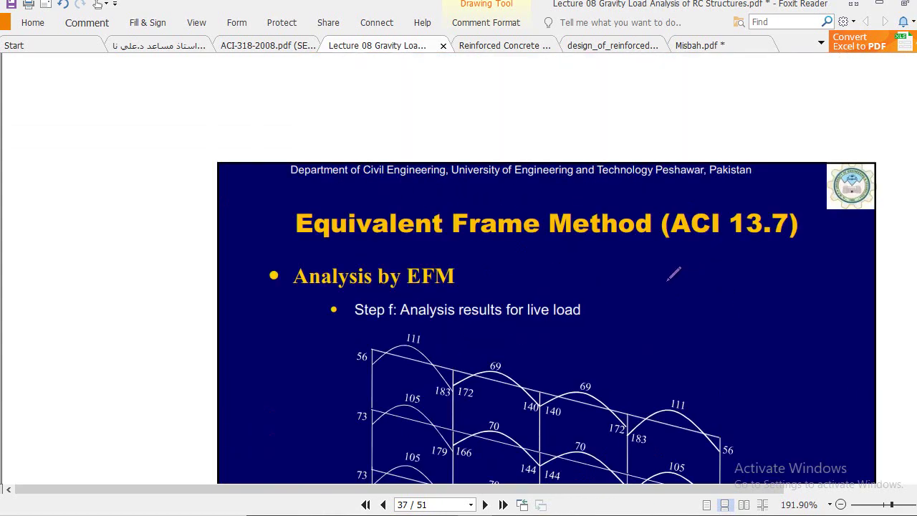
scroll(682, 272, up, 6)
scroll(677, 252, down, 8)
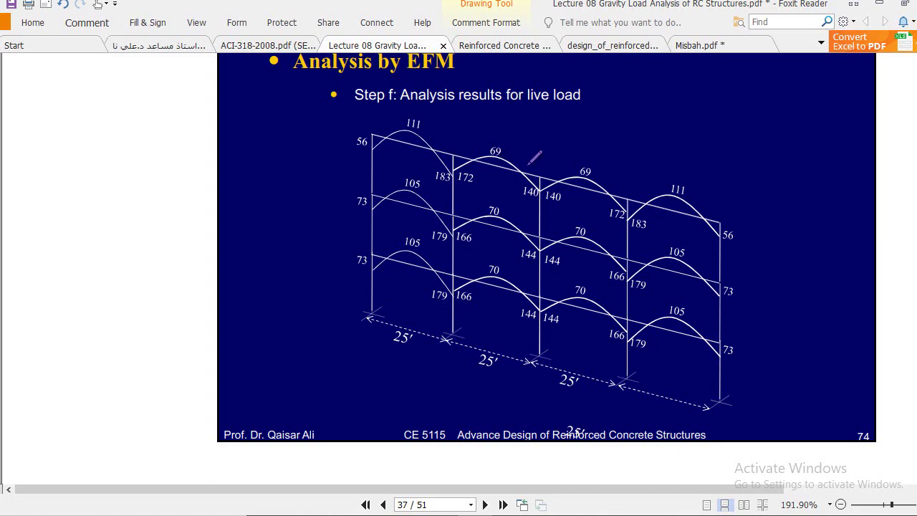
Switch to the Moment Distribution Method BY Mesbah for EFM workbook in Excel and examine IS Analysis P2 and the support A moment on IS BMD P2.
mouse_move(441, 513)
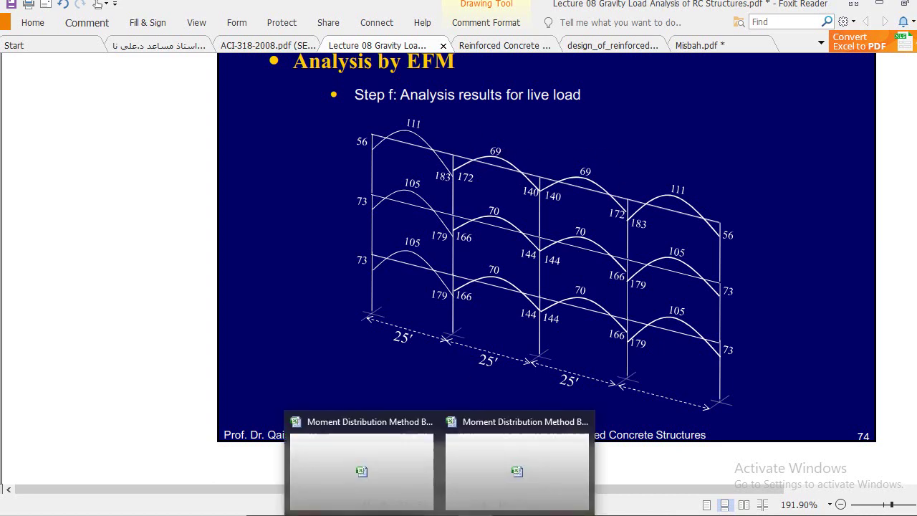
click(482, 488)
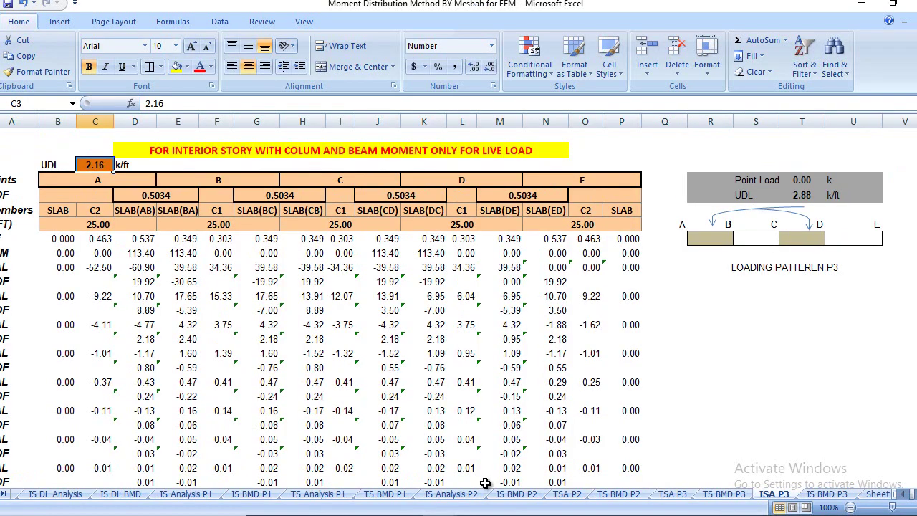
mouse_move(438, 513)
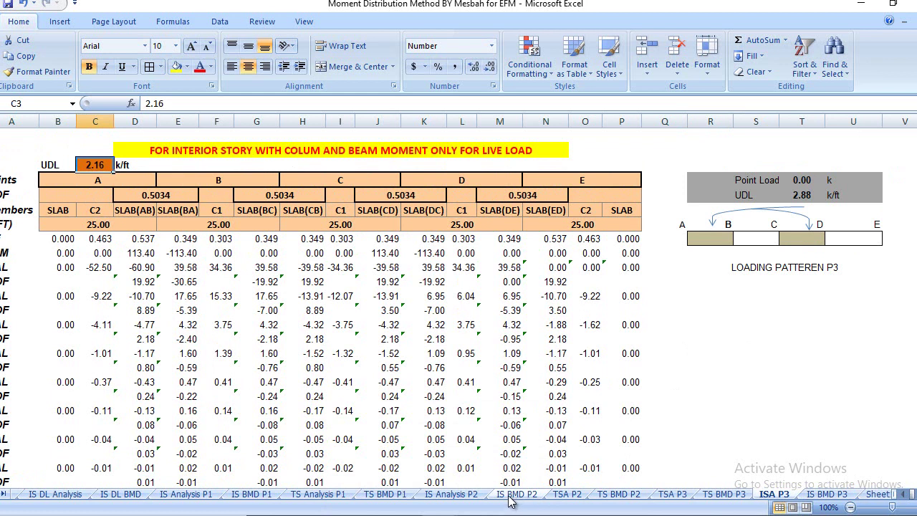
click(450, 494)
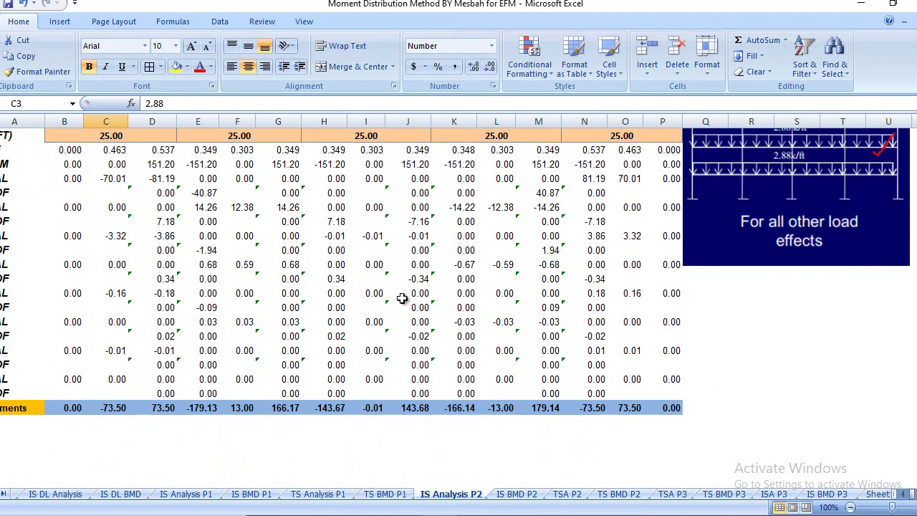
scroll(387, 283, up, 2)
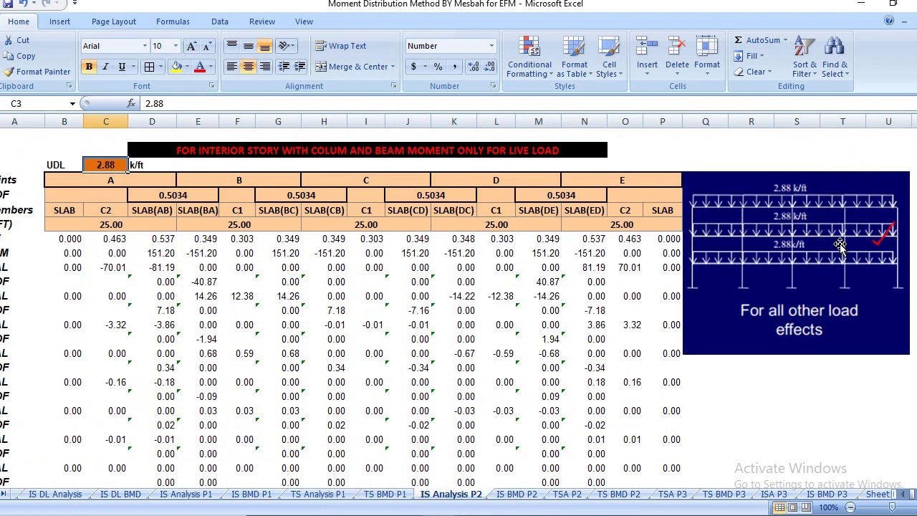
scroll(839, 245, down, 2)
click(530, 494)
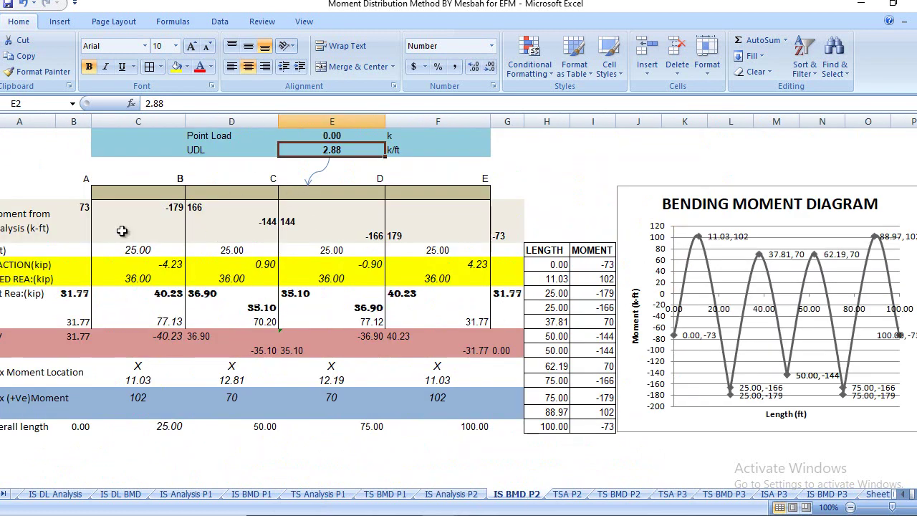
click(82, 206)
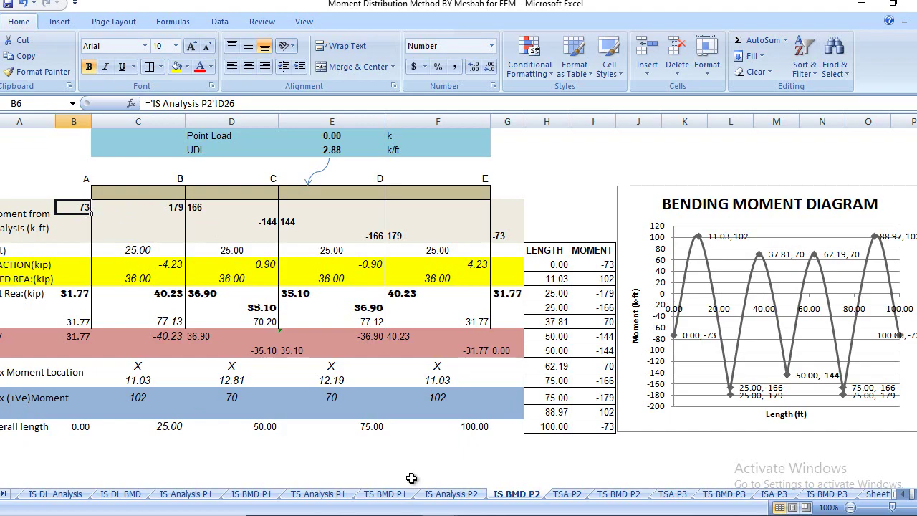
Circle 73, 105, 179 and 166 on the lecture's middle storey beam in red, checking them against C19, C6 and D6 on IS BMD P2.
key(alt+Tab)
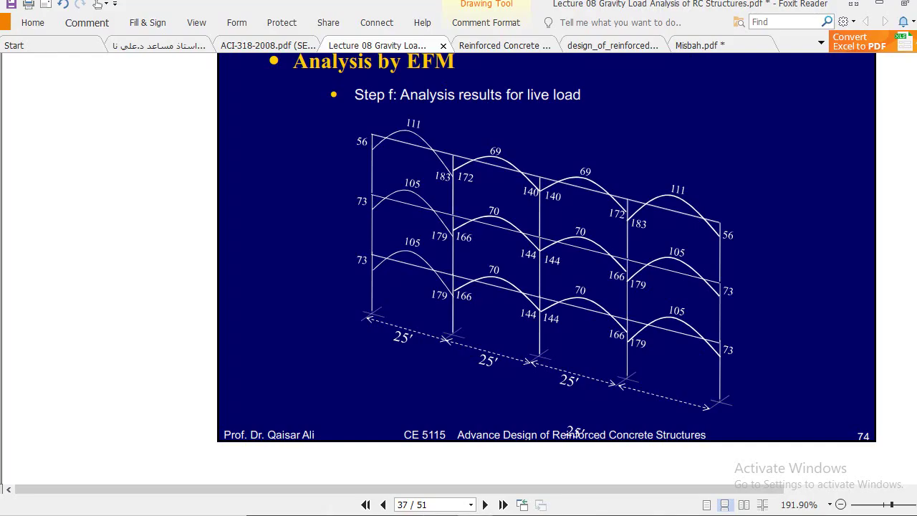
mouse_move(373, 190)
mouse_down()
mouse_move(346, 199)
mouse_move(374, 201)
mouse_move(371, 189)
mouse_move(422, 194)
mouse_move(417, 170)
mouse_up()
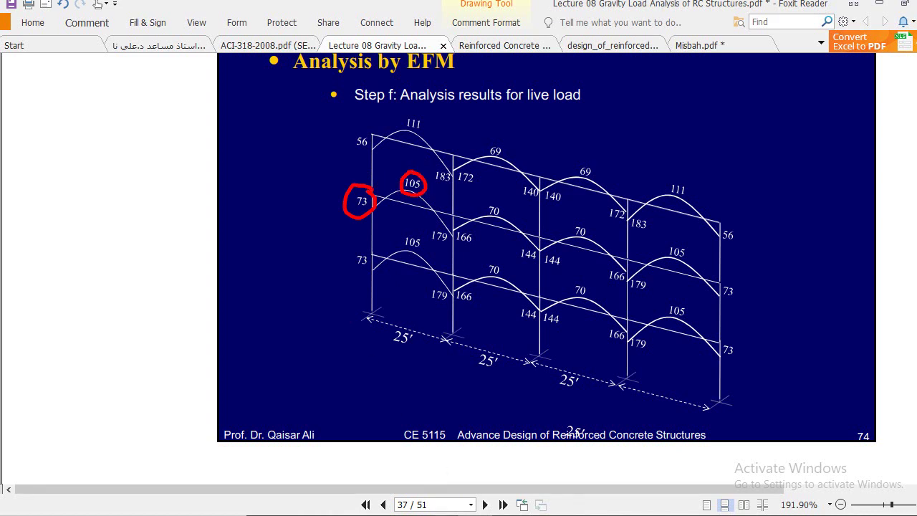
mouse_move(437, 510)
click(516, 475)
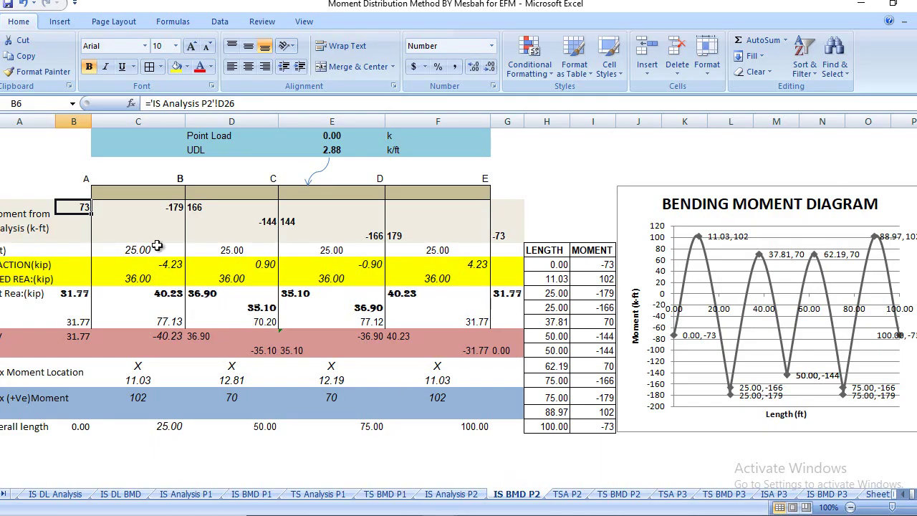
click(142, 398)
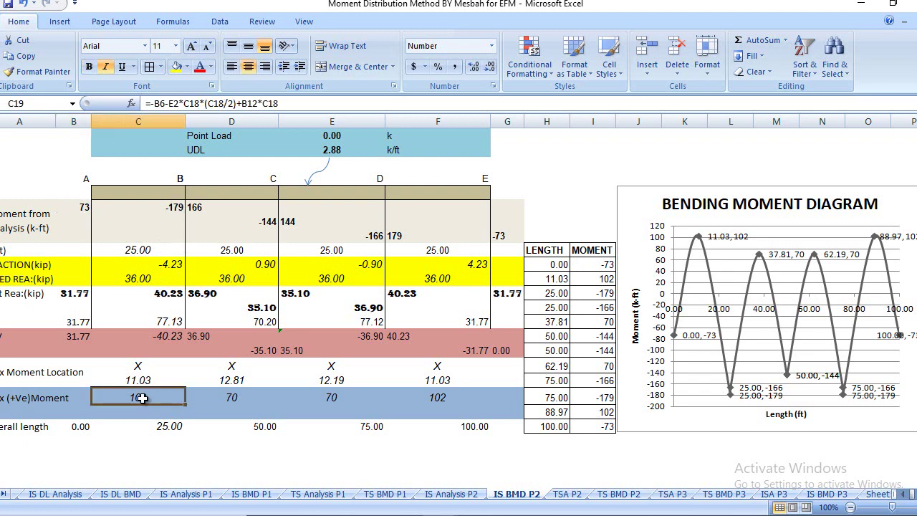
click(179, 207)
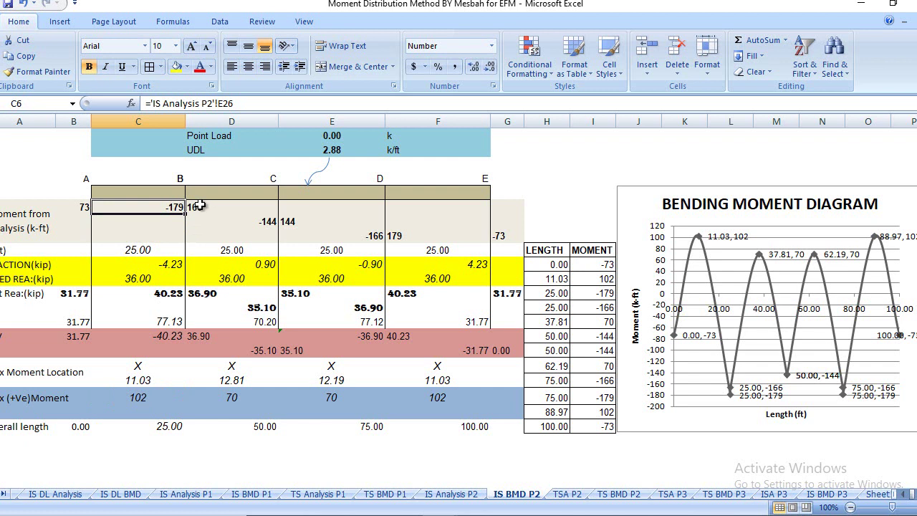
click(200, 207)
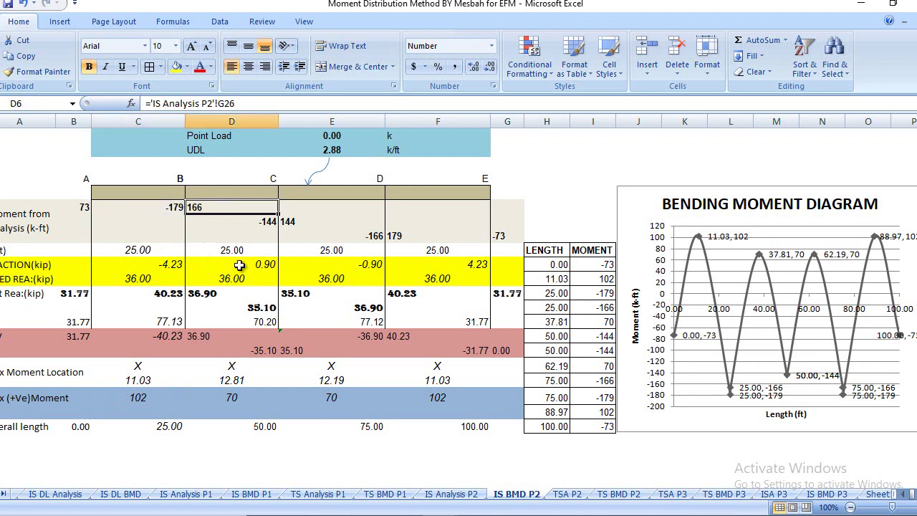
key(alt+Tab)
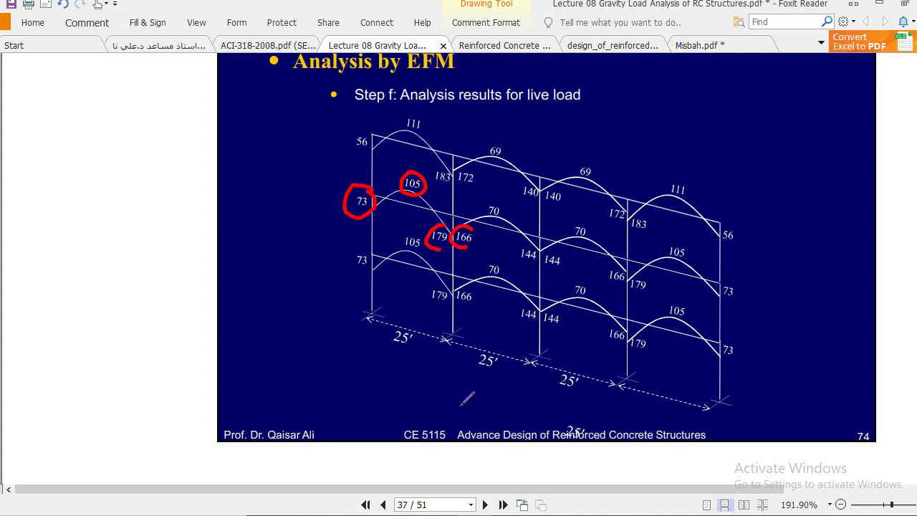
Check the maximum positive moments of the second, third and fourth spans in D19 to F19 on IS BMD P2.
key(alt+Tab)
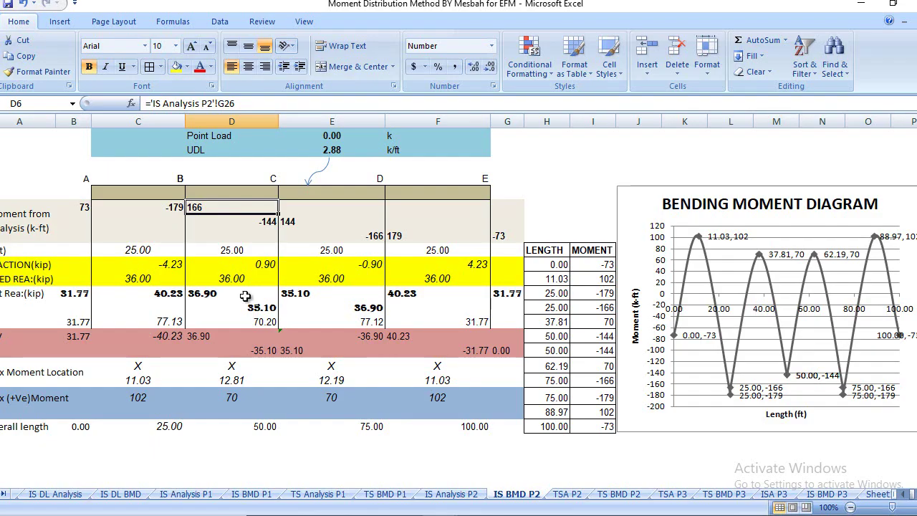
click(232, 401)
click(323, 401)
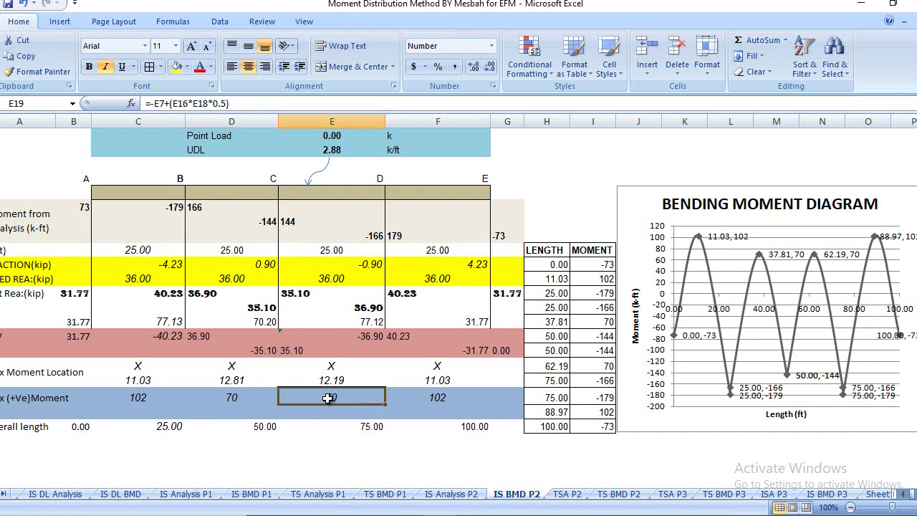
click(446, 396)
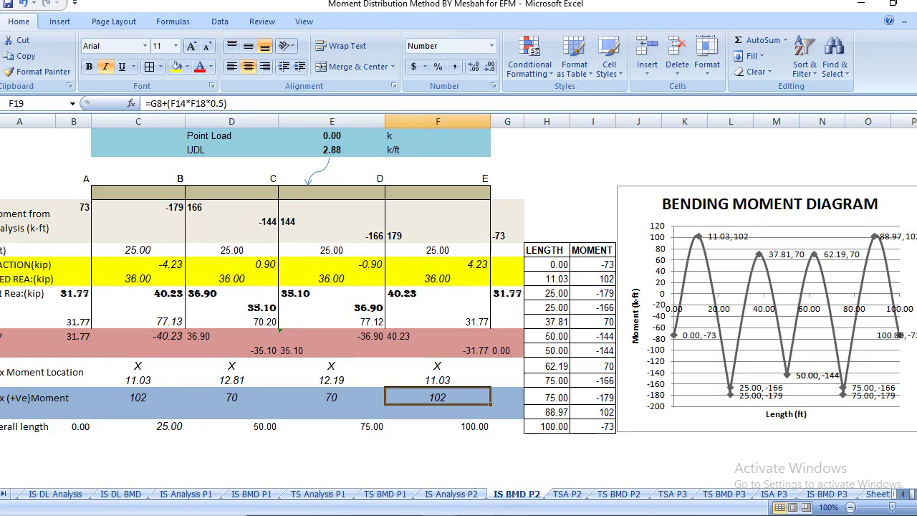
Draw red check marks beside the middle storey and top storey beams on the lecture's live-load moment diagram.
key(alt+Tab)
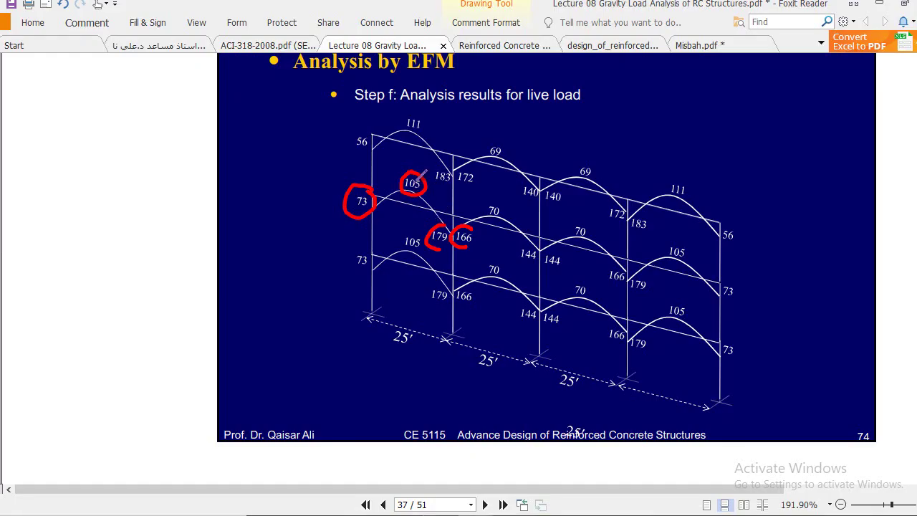
drag(742, 282, 788, 254)
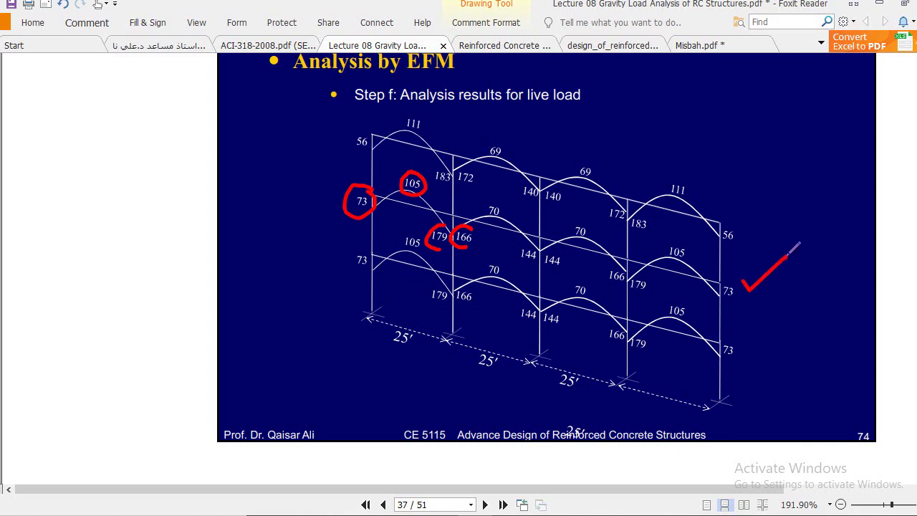
drag(720, 193, 759, 169)
Return to the Excel workbook and examine the top storey live-load moment distribution and its final moments row on TSA P2.
mouse_move(475, 504)
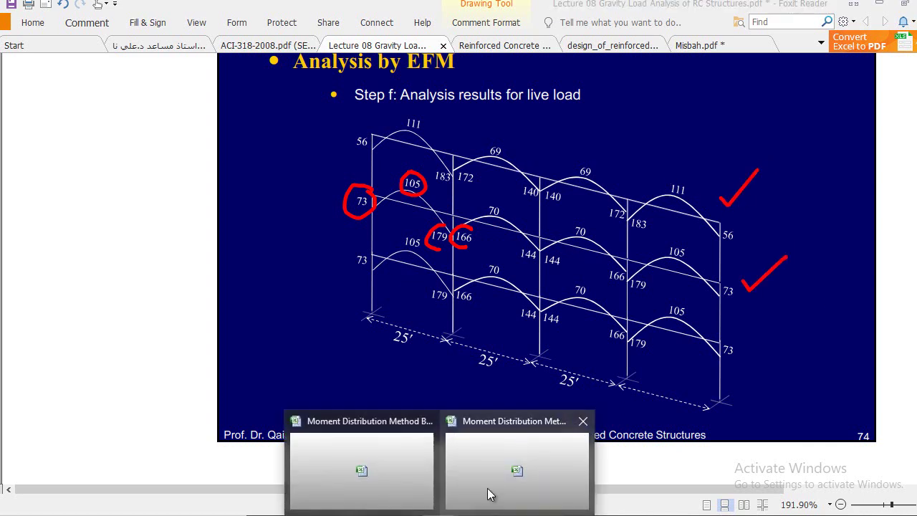
click(498, 478)
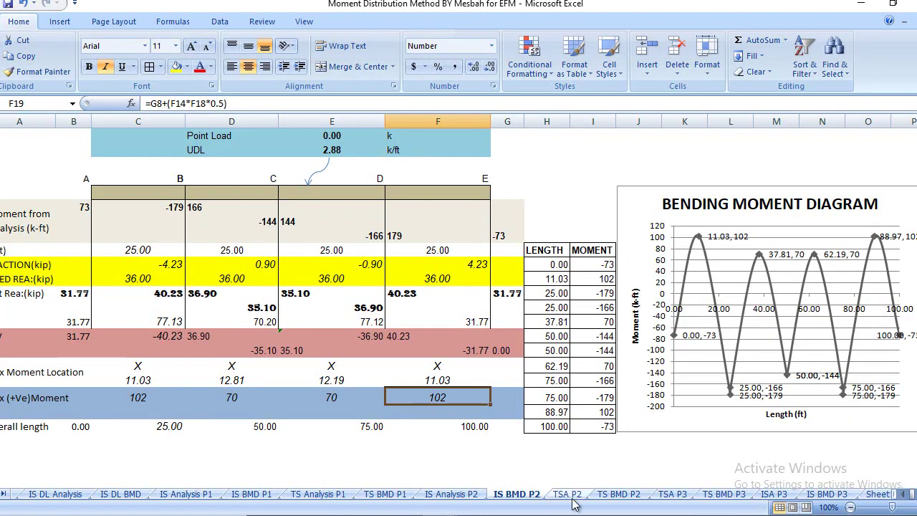
click(619, 497)
click(670, 494)
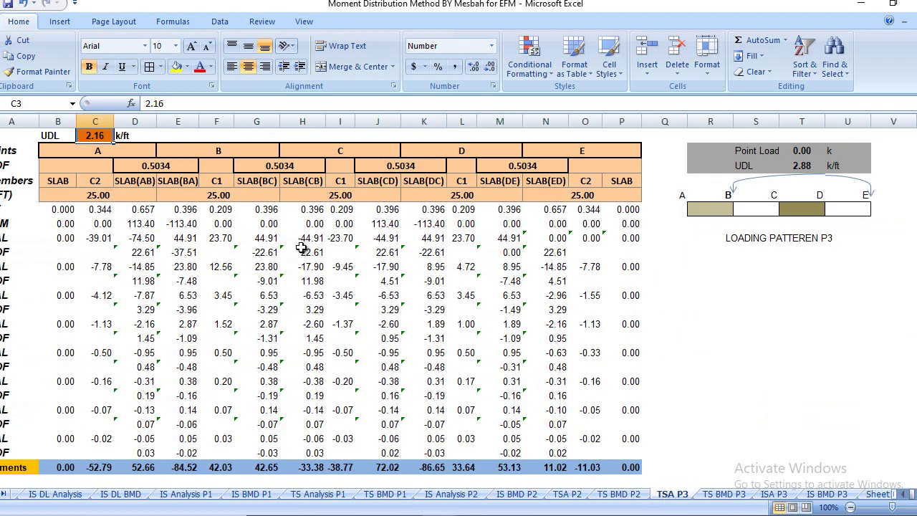
click(616, 495)
click(567, 494)
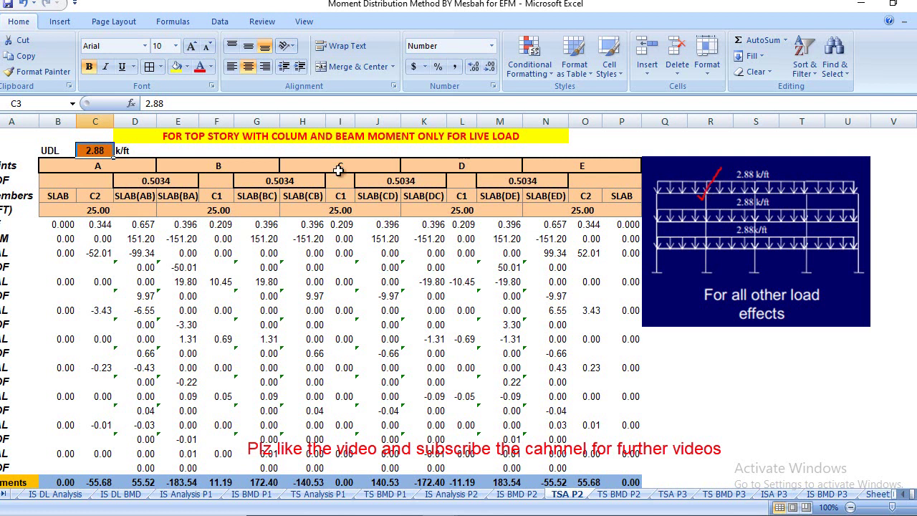
scroll(272, 297, down, 1)
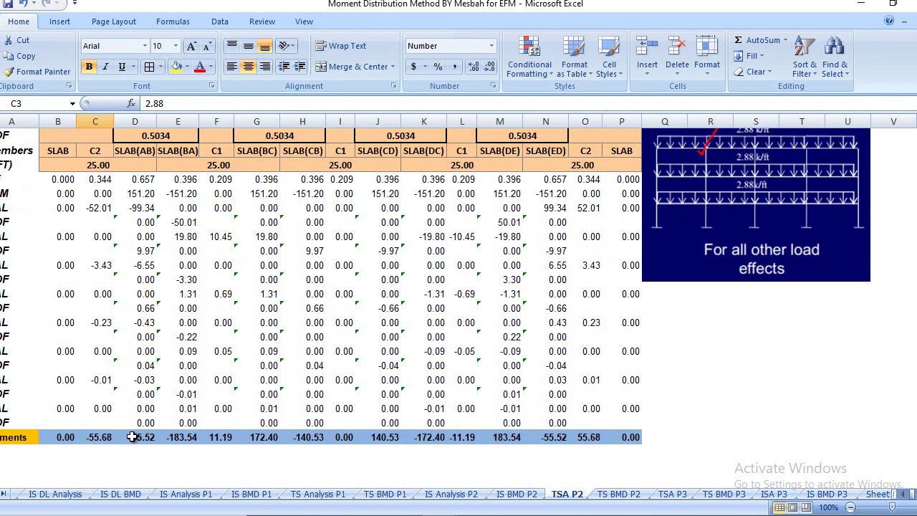
Check the support A moment in B6 on TS BMD P2 and circle 56 and 111 on the lecture's top storey beam in red.
click(608, 494)
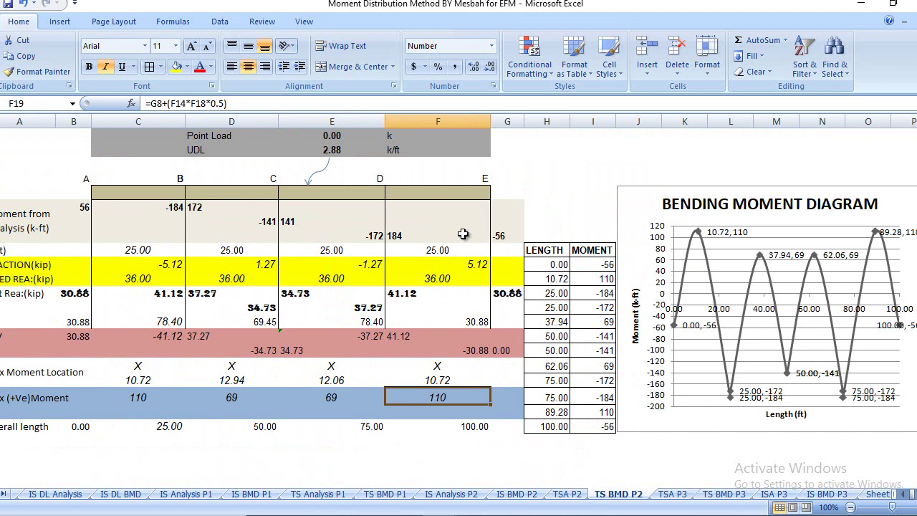
click(80, 207)
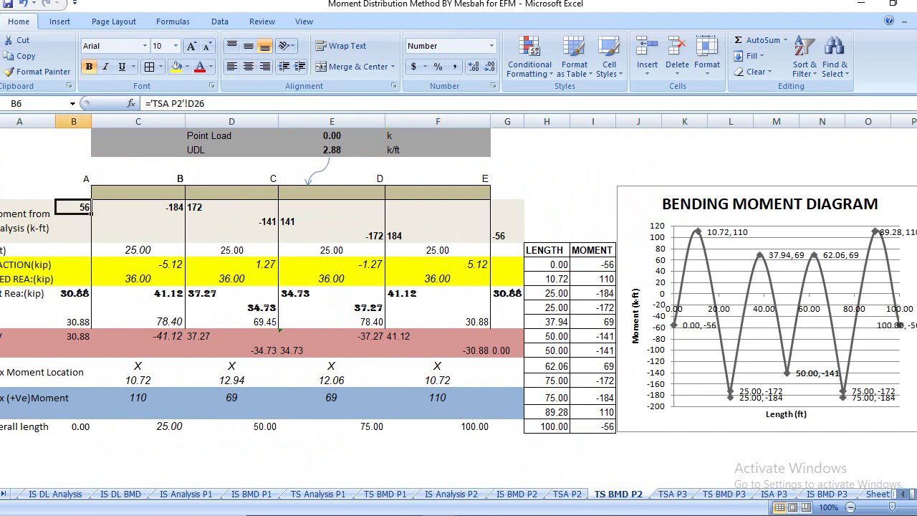
key(alt+Tab)
drag(355, 131, 377, 136)
mouse_move(431, 115)
mouse_down()
mouse_move(399, 123)
mouse_move(436, 123)
mouse_up()
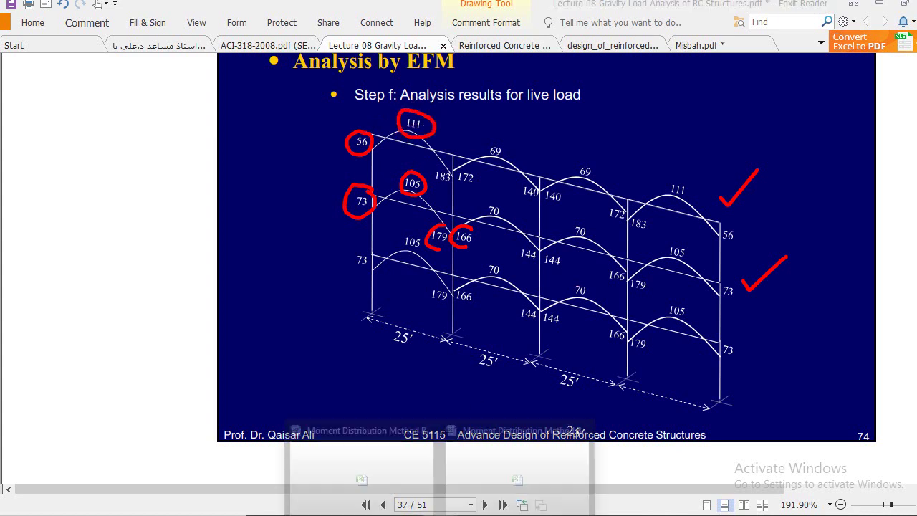
Compare the first-span moment in C19 and the support B moments in C6 and D6 on TS BMD P2 with the lecture's top storey beam.
click(438, 461)
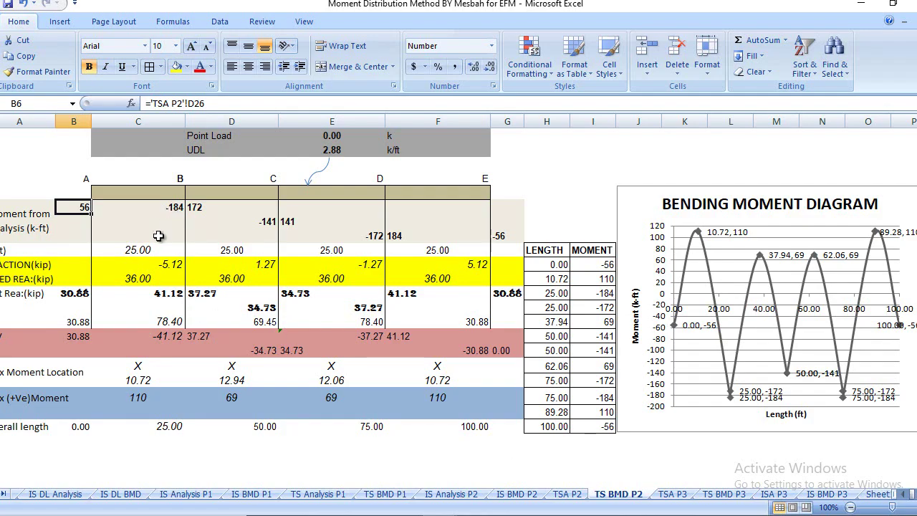
click(137, 400)
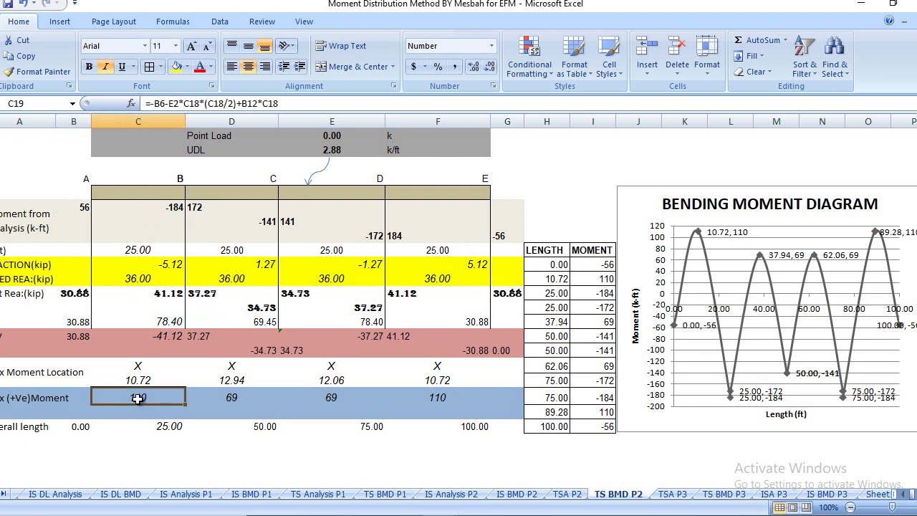
drag(179, 208, 201, 209)
key(alt+Tab)
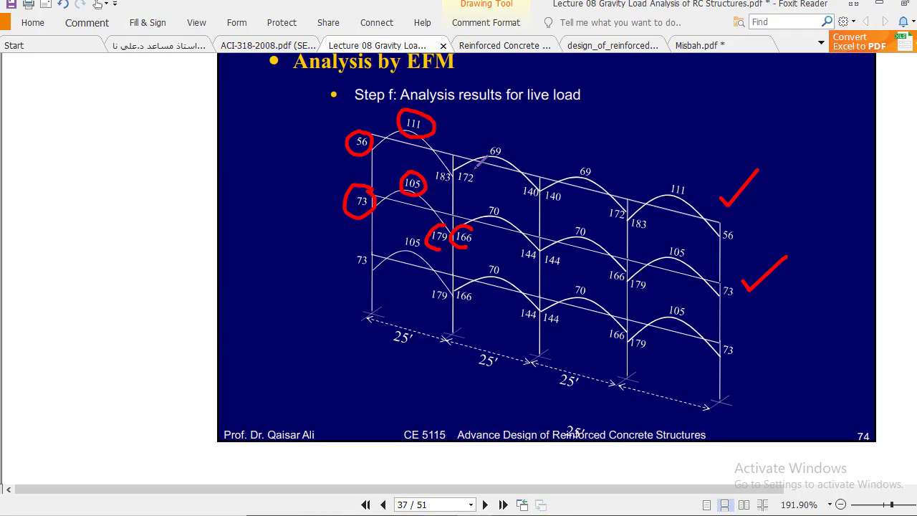